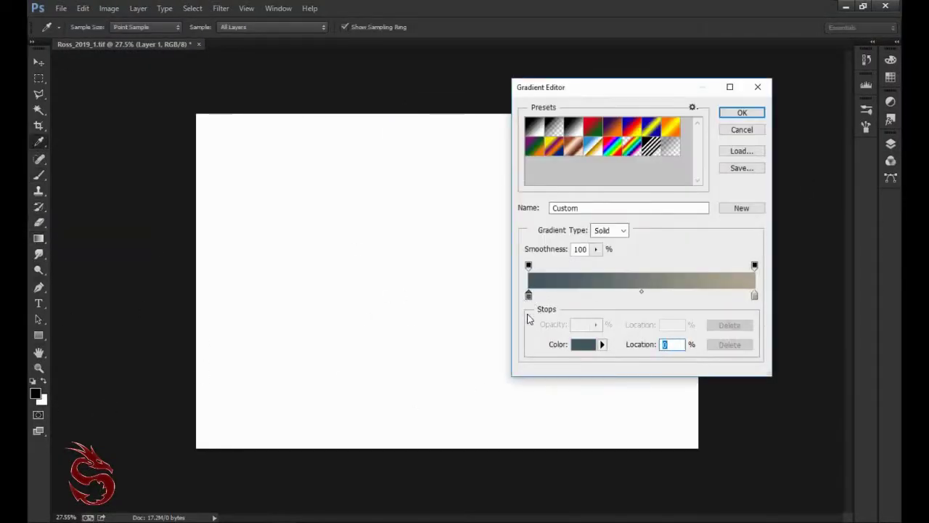
# Step: Set the gradient to run from a blue-grey left stop to a light cream right stop
pyautogui.doubleClick(529, 296)
pyautogui.click(491, 203)
pyautogui.click(685, 129)
pyautogui.doubleClick(754, 295)
pyautogui.click(429, 154)
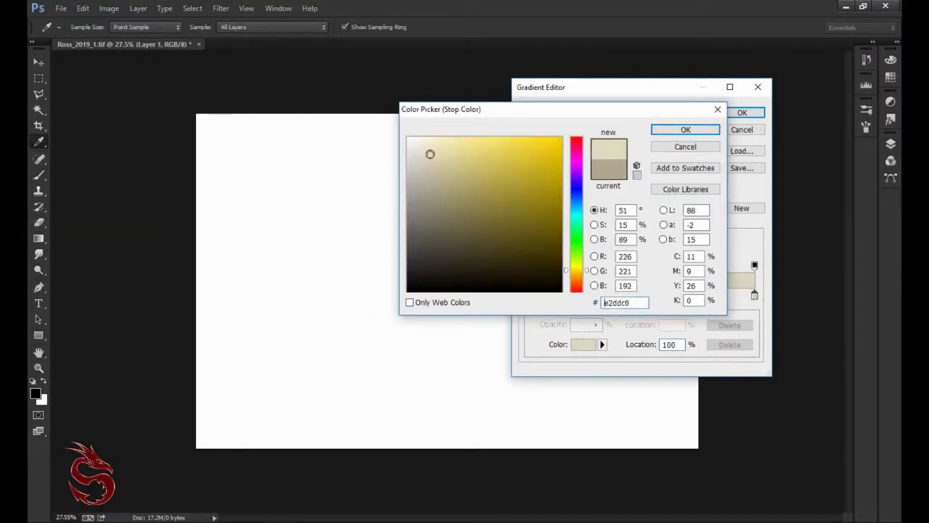
pyautogui.click(686, 130)
pyautogui.click(742, 113)
# Step: Fill the canvas top to bottom with the sky gradient and add an empty Layer 2
pyautogui.moveTo(399, 167); pyautogui.dragTo(400, 300)
pyautogui.press('v')
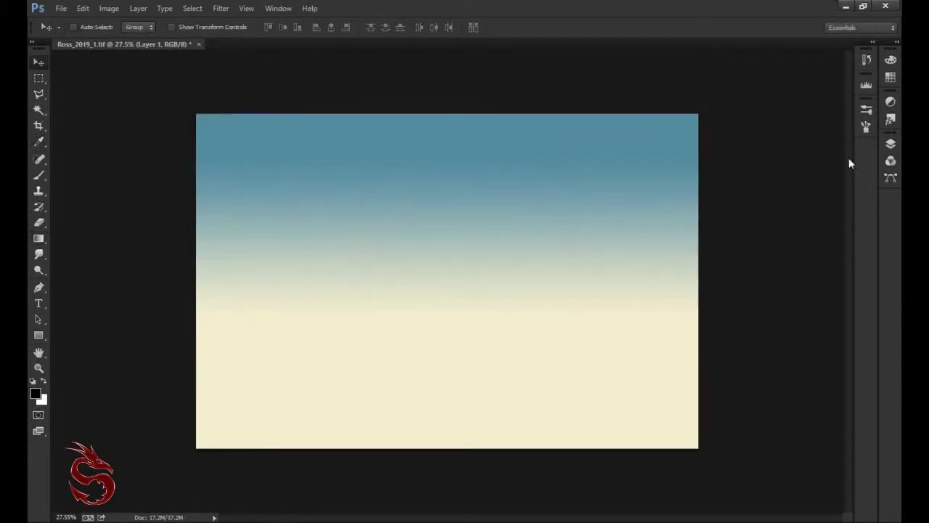
pyautogui.press('F7')
pyautogui.hotkey('ctrl', 'shift', 'alt', 'n')
pyautogui.press('l')
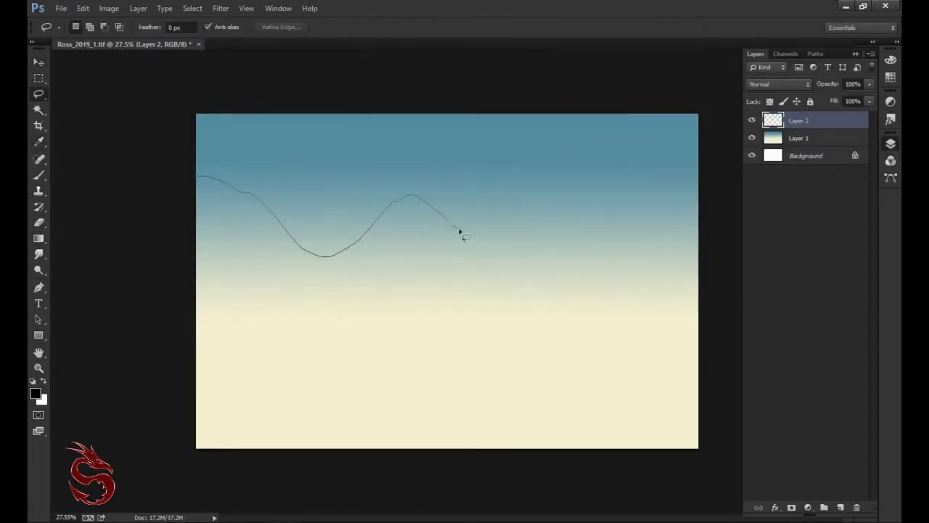
# Step: Lasso a three-peaked mountain outline and fill it with dark teal
pyautogui.moveTo(261, 206); pyautogui.dragTo(186, 395)
pyautogui.press('F7')
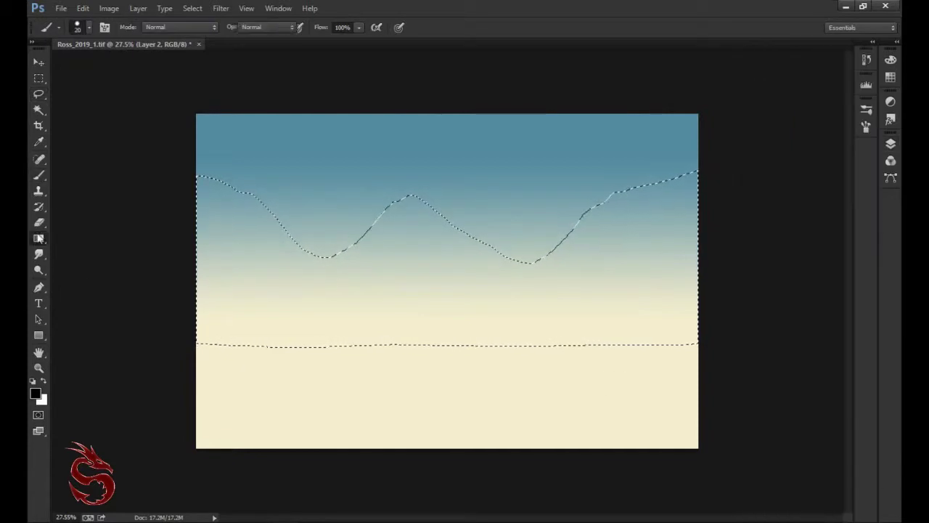
pyautogui.hotkey('shift', 'g')
pyautogui.click(35, 393)
pyautogui.click(492, 222)
pyautogui.click(684, 128)
pyautogui.click(595, 370)
# Step: Add a new layer, clear the selection, and choose a 20 px brush
pyautogui.hotkey('ctrl', 'shift', 'alt', 'n')
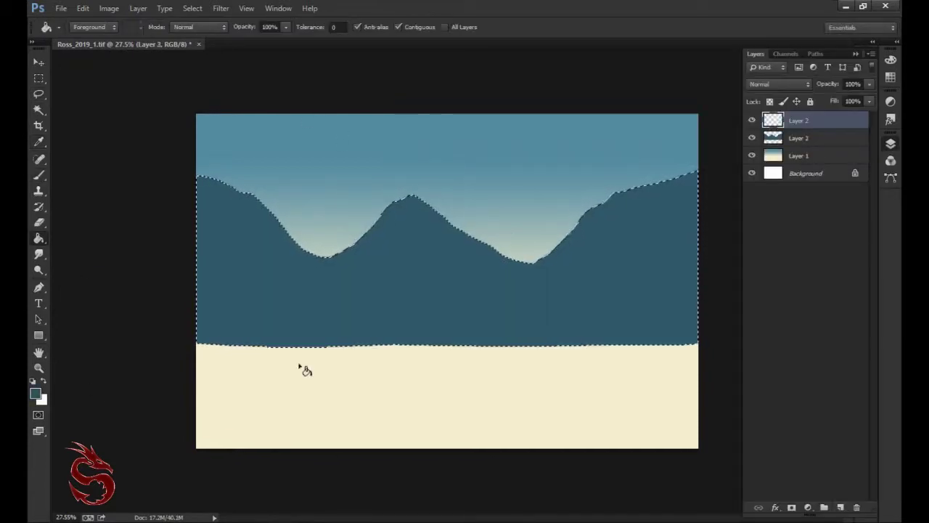
pyautogui.hotkey('ctrl', 'd')
pyautogui.press('b')
pyautogui.press('F5')
pyautogui.moveTo(848, 305)
pyautogui.mouseDown()
pyautogui.moveTo(848, 386)
pyautogui.moveTo(848, 291)
pyautogui.mouseUp()
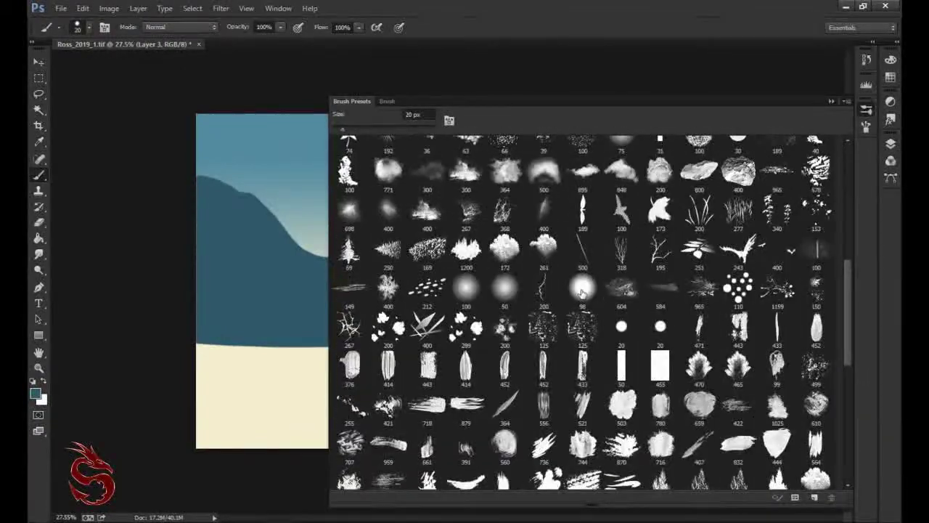
pyautogui.press('F5')
pyautogui.click(35, 393)
pyautogui.click(438, 155)
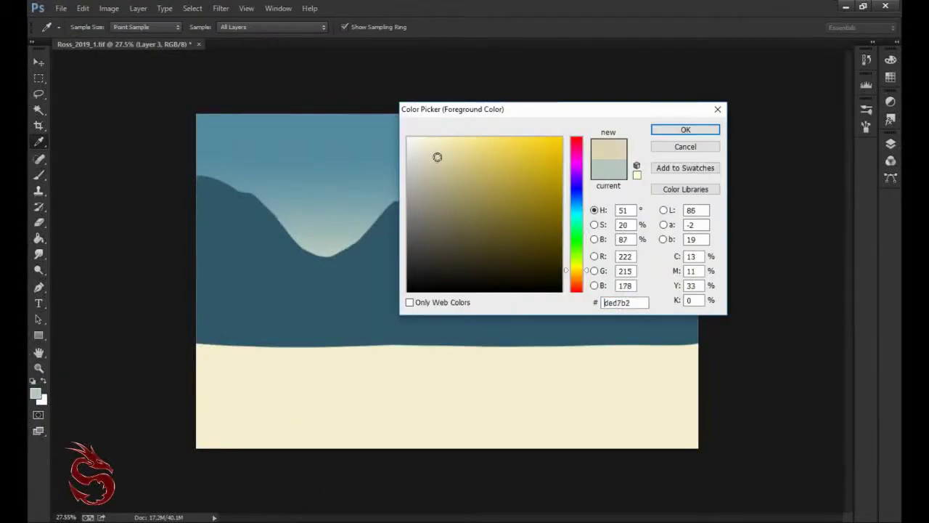
pyautogui.press('Return')
pyautogui.moveTo(428, 211)
pyautogui.mouseDown()
pyautogui.moveTo(438, 232)
pyautogui.moveTo(430, 244)
pyautogui.mouseUp()
pyautogui.hotkey('ctrl', 'z')
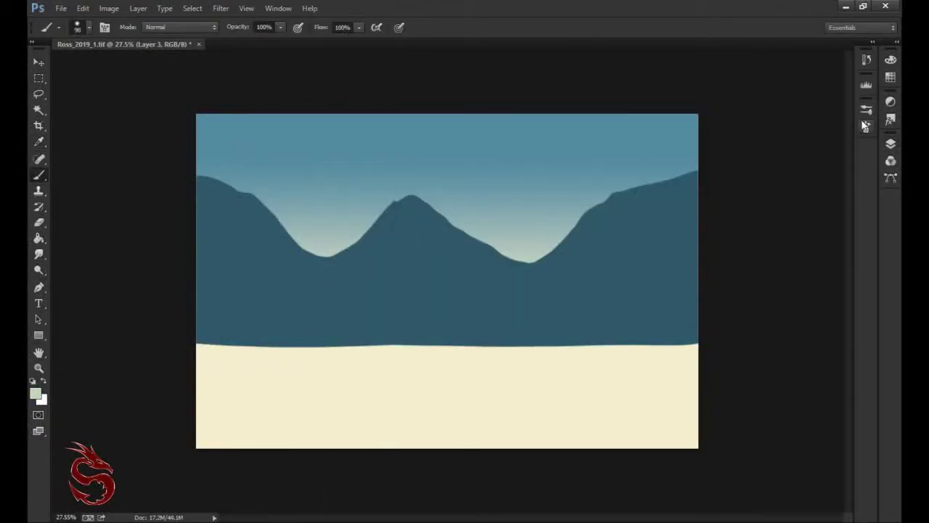
pyautogui.press('F5')
pyautogui.moveTo(847, 357); pyautogui.dragTo(848, 254)
pyautogui.click(652, 313)
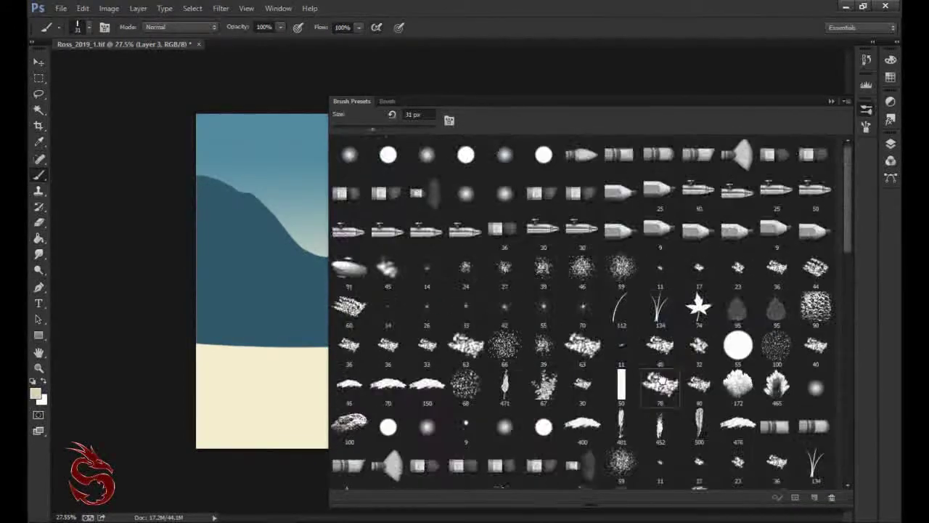
pyautogui.press('F5')
pyautogui.moveTo(415, 201); pyautogui.dragTo(475, 240)
pyautogui.moveTo(404, 210)
pyautogui.mouseDown()
pyautogui.moveTo(429, 244)
pyautogui.moveTo(491, 253)
pyautogui.mouseUp()
pyautogui.moveTo(443, 229); pyautogui.dragTo(494, 254)
pyautogui.moveTo(381, 274)
pyautogui.mouseDown()
pyautogui.moveTo(423, 234)
pyautogui.moveTo(430, 251)
pyautogui.moveTo(488, 243)
pyautogui.mouseUp()
pyautogui.moveTo(251, 197)
pyautogui.mouseDown()
pyautogui.moveTo(307, 255)
pyautogui.moveTo(260, 230)
pyautogui.moveTo(332, 275)
pyautogui.mouseUp()
pyautogui.moveTo(226, 212); pyautogui.dragTo(282, 274)
pyautogui.moveTo(269, 241); pyautogui.dragTo(292, 270)
pyautogui.moveTo(204, 178); pyautogui.dragTo(270, 280)
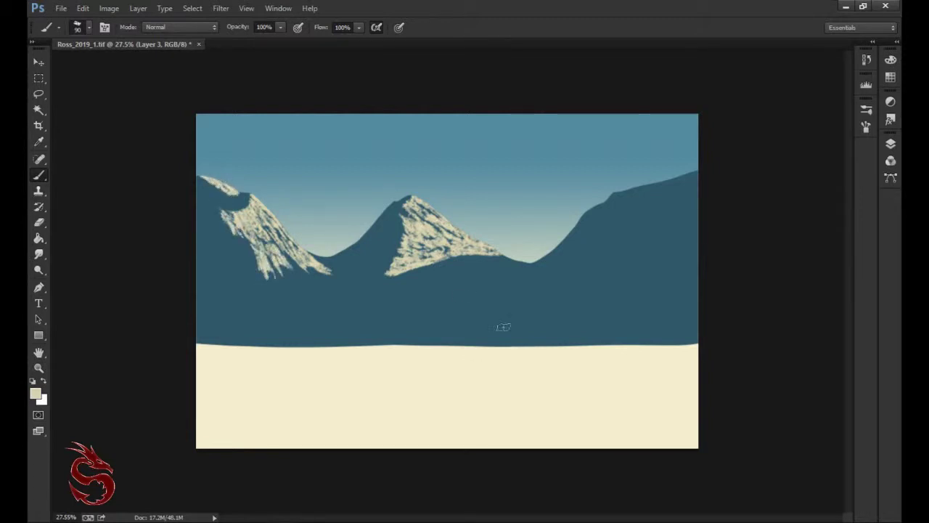
pyautogui.moveTo(340, 267)
pyautogui.mouseDown()
pyautogui.moveTo(314, 254)
pyautogui.moveTo(331, 266)
pyautogui.mouseUp()
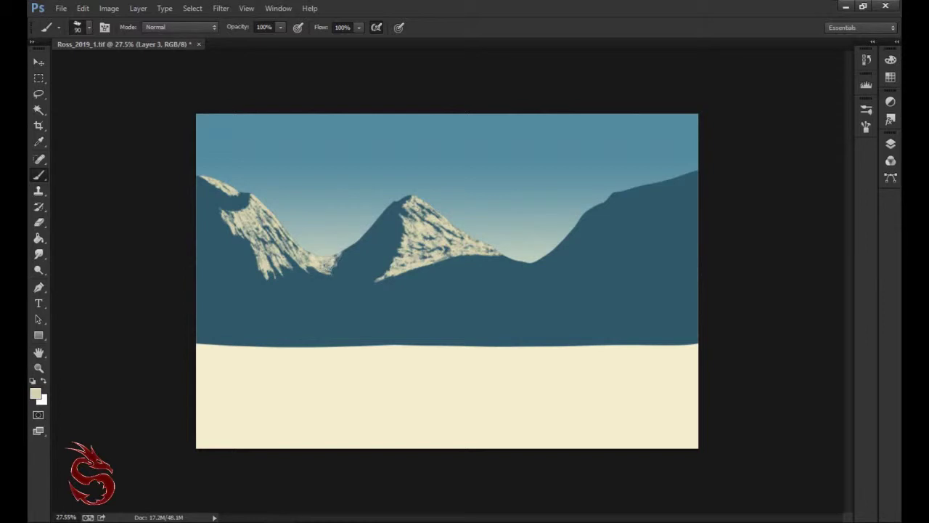
pyautogui.moveTo(665, 212)
pyautogui.mouseDown()
pyautogui.moveTo(695, 231)
pyautogui.moveTo(697, 196)
pyautogui.moveTo(697, 250)
pyautogui.moveTo(650, 212)
pyautogui.moveTo(698, 249)
pyautogui.moveTo(679, 254)
pyautogui.moveTo(697, 261)
pyautogui.mouseUp()
pyautogui.moveTo(639, 223)
pyautogui.mouseDown()
pyautogui.moveTo(699, 291)
pyautogui.moveTo(666, 295)
pyautogui.moveTo(698, 300)
pyautogui.mouseUp()
pyautogui.moveTo(633, 258)
pyautogui.mouseDown()
pyautogui.moveTo(664, 286)
pyautogui.moveTo(622, 269)
pyautogui.moveTo(695, 310)
pyautogui.mouseUp()
pyautogui.click(35, 393)
pyautogui.click(452, 189)
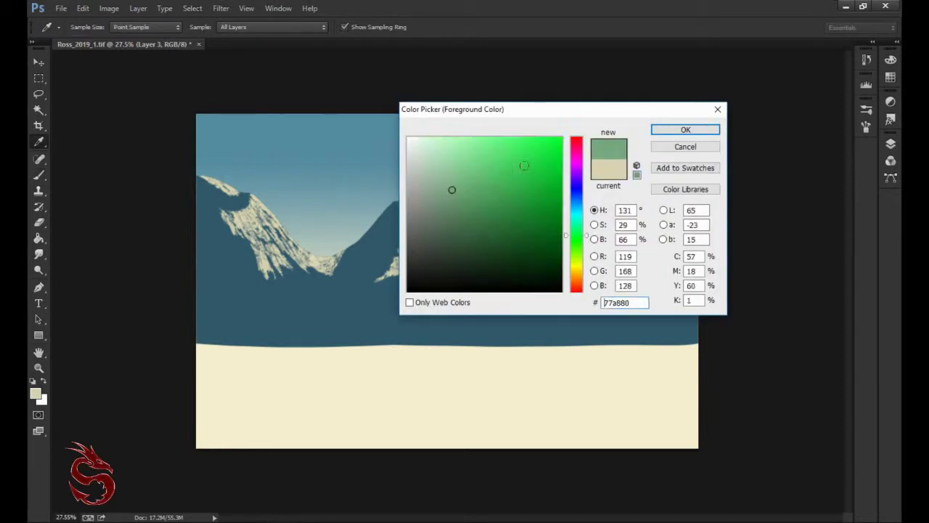
pyautogui.click(712, 129)
pyautogui.click(866, 109)
pyautogui.click(592, 399)
pyautogui.click(867, 109)
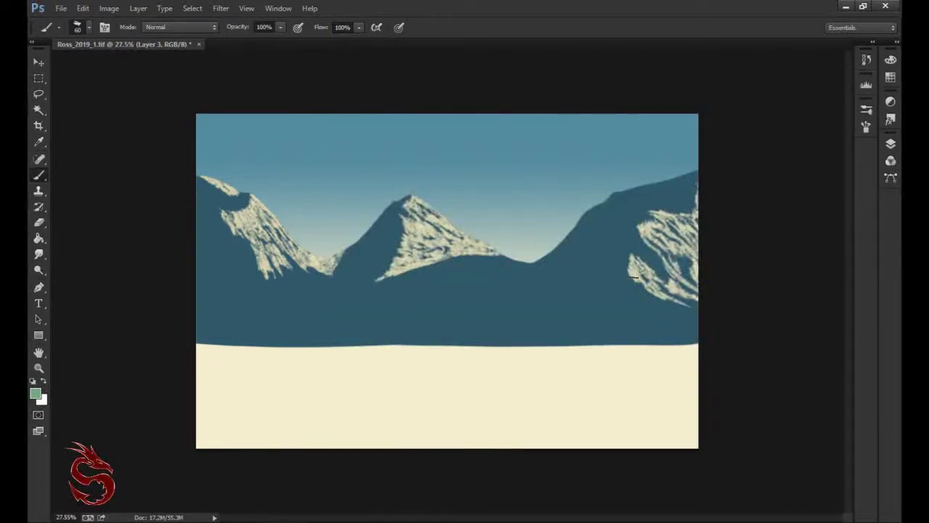
pyautogui.click(865, 113)
pyautogui.click(817, 309)
pyautogui.click(349, 425)
pyautogui.click(866, 109)
pyautogui.moveTo(641, 289)
pyautogui.mouseDown()
pyautogui.moveTo(694, 310)
pyautogui.moveTo(632, 315)
pyautogui.moveTo(694, 323)
pyautogui.mouseUp()
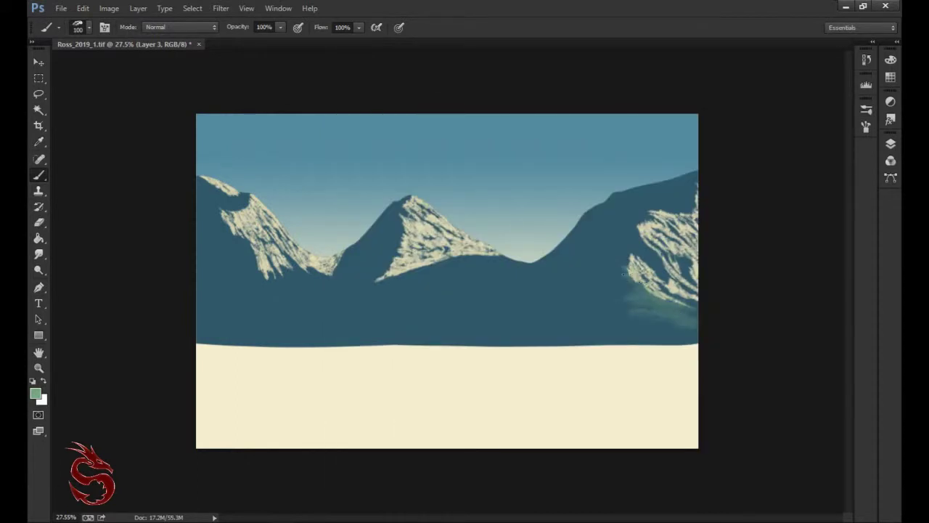
pyautogui.click(891, 143)
pyautogui.click(755, 120)
pyautogui.click(891, 143)
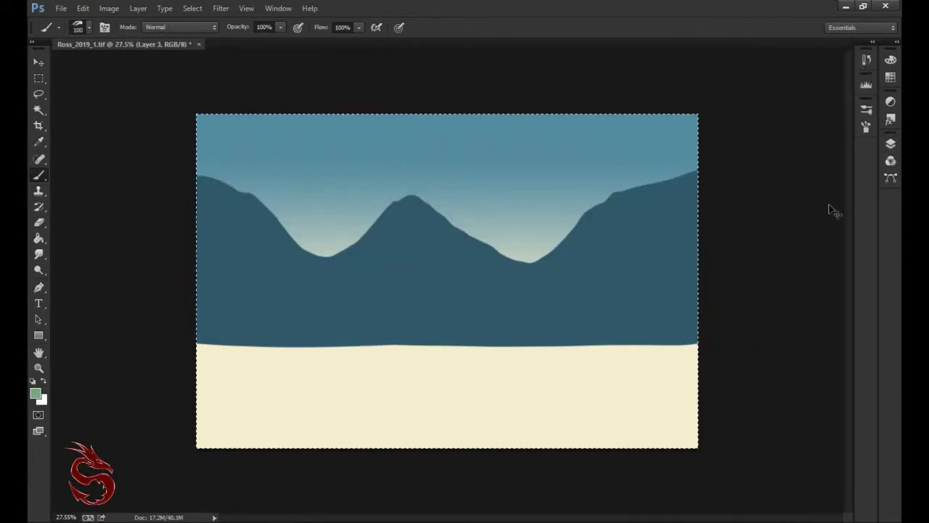
# Step: Brush green texture and mist over the central, right and left mountains
pyautogui.moveTo(426, 206); pyautogui.dragTo(495, 256)
pyautogui.click(891, 143)
pyautogui.click(891, 143)
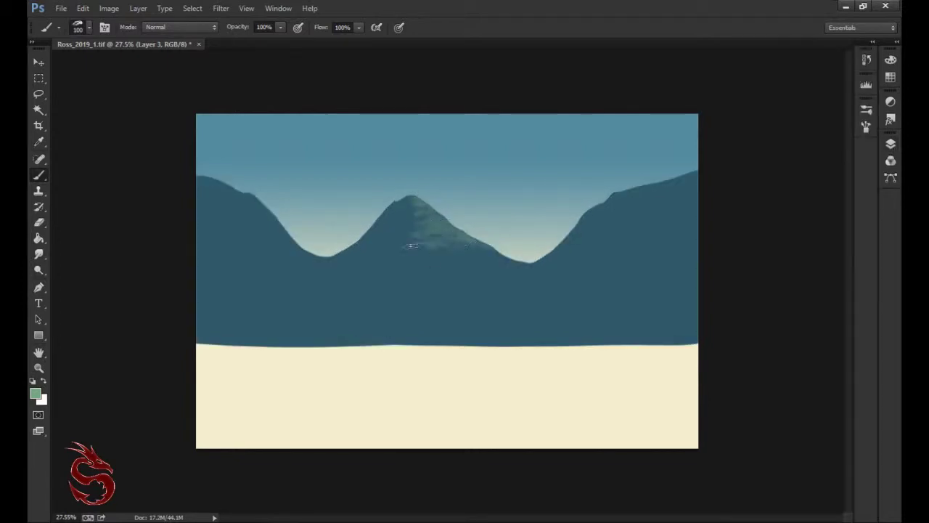
pyautogui.moveTo(416, 278); pyautogui.dragTo(414, 271)
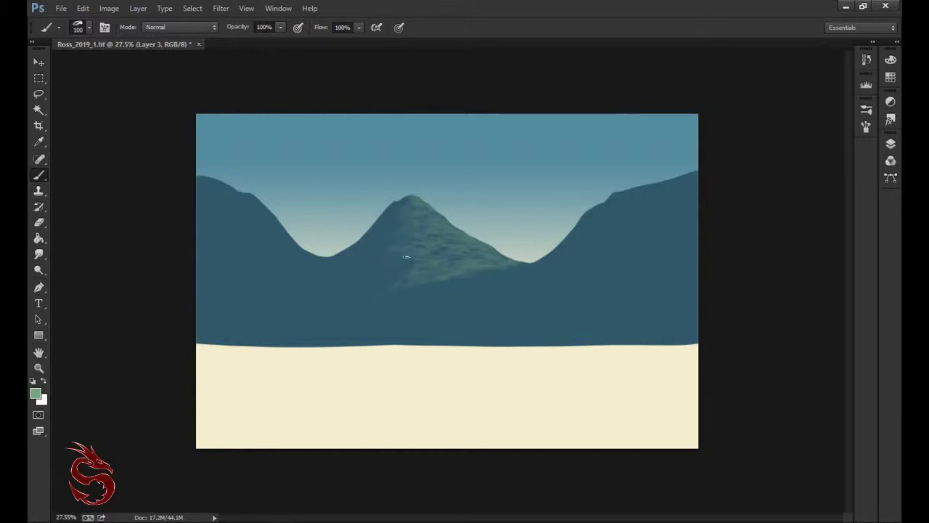
pyautogui.moveTo(686, 214)
pyautogui.mouseDown()
pyautogui.moveTo(657, 229)
pyautogui.moveTo(686, 307)
pyautogui.mouseUp()
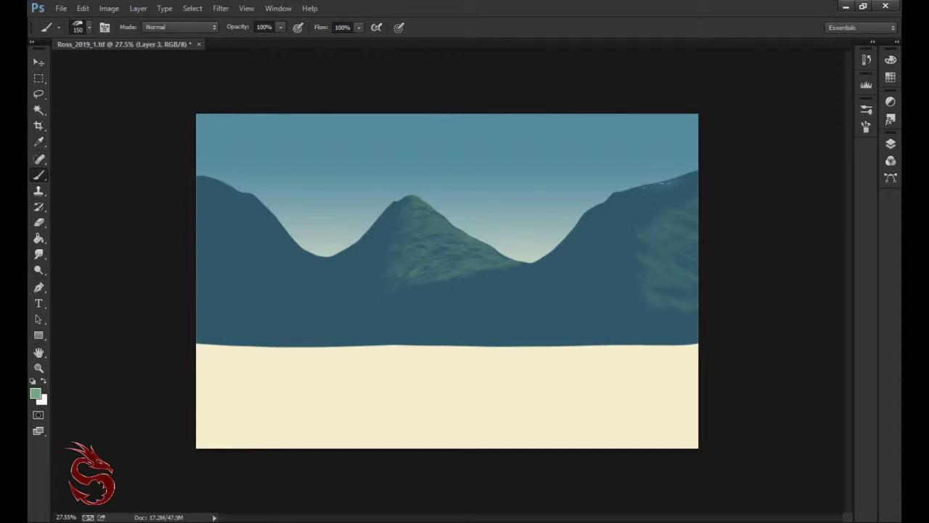
pyautogui.moveTo(575, 284)
pyautogui.mouseDown()
pyautogui.moveTo(656, 319)
pyautogui.moveTo(644, 319)
pyautogui.mouseUp()
pyautogui.moveTo(649, 227); pyautogui.dragTo(696, 225)
pyautogui.moveTo(397, 298); pyautogui.dragTo(503, 260)
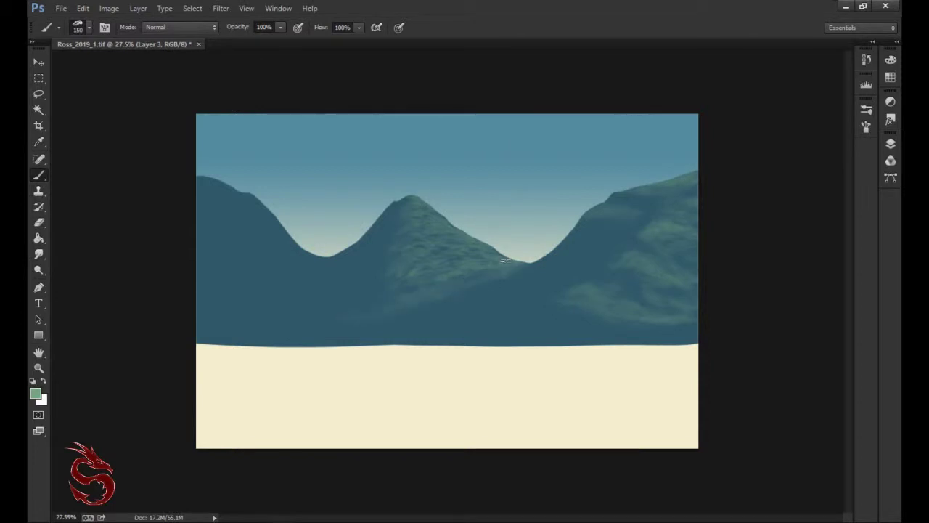
pyautogui.moveTo(251, 202)
pyautogui.mouseDown()
pyautogui.moveTo(282, 234)
pyautogui.moveTo(287, 250)
pyautogui.moveTo(273, 258)
pyautogui.mouseUp()
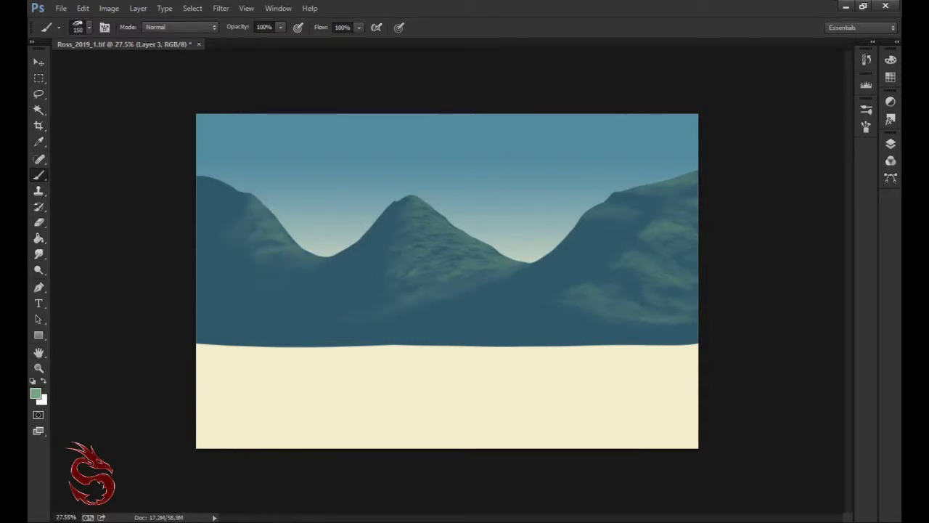
pyautogui.moveTo(198, 228)
pyautogui.mouseDown()
pyautogui.moveTo(217, 287)
pyautogui.moveTo(254, 318)
pyautogui.moveTo(214, 331)
pyautogui.mouseUp()
# Step: Switch the foreground to a lighter green and shrink the brush to 90 px
pyautogui.click(34, 394)
pyautogui.click(675, 128)
pyautogui.press('[')
pyautogui.press('[')
pyautogui.press('[')
pyautogui.scroll(1, 416, 180)
pyautogui.click(35, 394)
pyautogui.click(685, 128)
# Step: Brighten the middle and right mountains' slopes and ridges with light green
pyautogui.moveTo(424, 190)
pyautogui.mouseDown()
pyautogui.moveTo(490, 244)
pyautogui.moveTo(530, 251)
pyautogui.mouseUp()
pyautogui.moveTo(425, 204); pyautogui.dragTo(410, 226)
pyautogui.moveTo(726, 155); pyautogui.dragTo(683, 165)
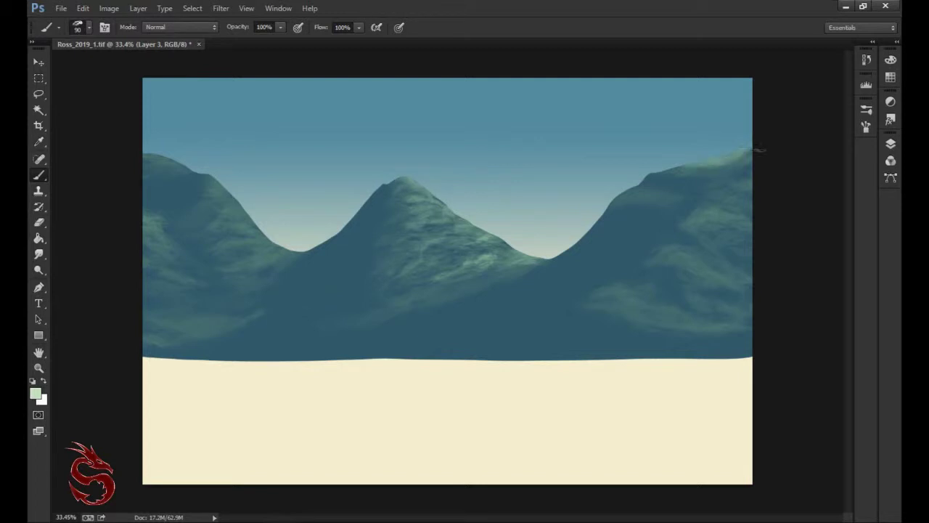
pyautogui.moveTo(626, 192); pyautogui.dragTo(648, 187)
pyautogui.moveTo(716, 214); pyautogui.dragTo(748, 236)
pyautogui.moveTo(675, 254); pyautogui.dragTo(737, 283)
pyautogui.moveTo(664, 301)
pyautogui.mouseDown()
pyautogui.moveTo(621, 313)
pyautogui.moveTo(697, 327)
pyautogui.moveTo(752, 314)
pyautogui.mouseUp()
# Step: Streak light green along the left mountain's slopes, then set the foreground to sky blue
pyautogui.moveTo(218, 209)
pyautogui.mouseDown()
pyautogui.moveTo(254, 228)
pyautogui.moveTo(257, 247)
pyautogui.moveTo(287, 251)
pyautogui.mouseUp()
pyautogui.moveTo(141, 220); pyautogui.dragTo(207, 288)
pyautogui.moveTo(167, 293)
pyautogui.mouseDown()
pyautogui.moveTo(202, 304)
pyautogui.moveTo(238, 334)
pyautogui.mouseUp()
pyautogui.moveTo(143, 309); pyautogui.dragTo(161, 323)
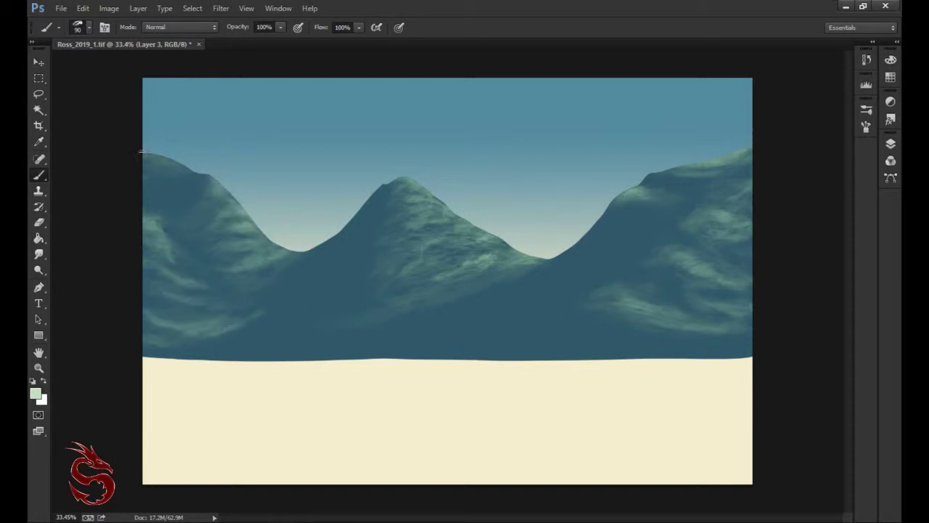
pyautogui.click(35, 393)
pyautogui.click(684, 129)
pyautogui.click(891, 143)
# Step: Add a new layer, pick a slightly lighter blue, and use an 80 px brush
pyautogui.click(864, 509)
pyautogui.click(891, 143)
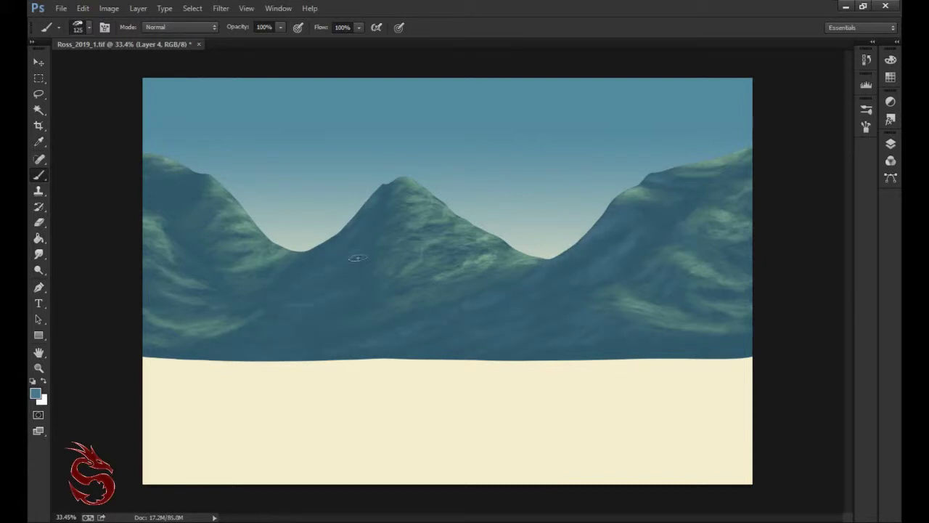
pyautogui.click(35, 394)
pyautogui.click(261, 357)
pyautogui.press('Return')
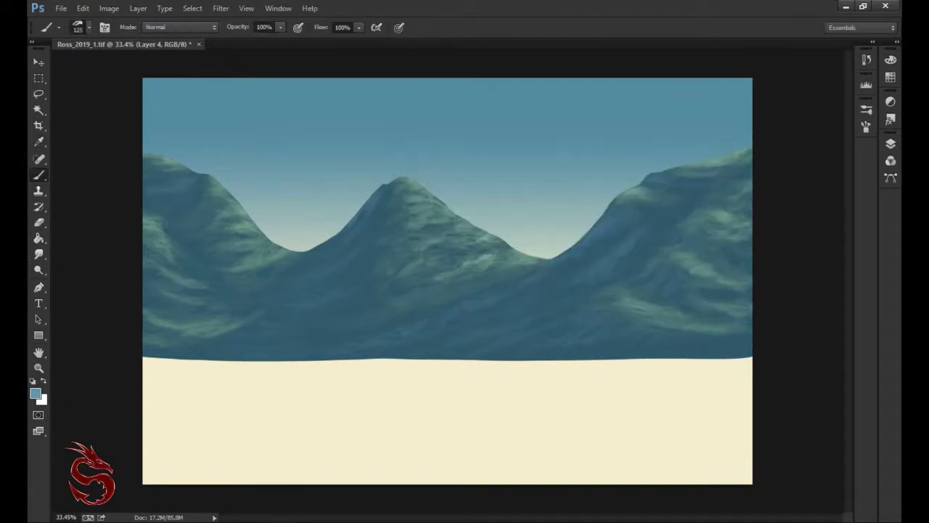
pyautogui.keyDown('alt'); pyautogui.click(575, 280); pyautogui.keyUp('alt')
# Step: Paint lighter blue streaks on the right slope and the middle mountain's base
pyautogui.moveTo(589, 299); pyautogui.dragTo(593, 310)
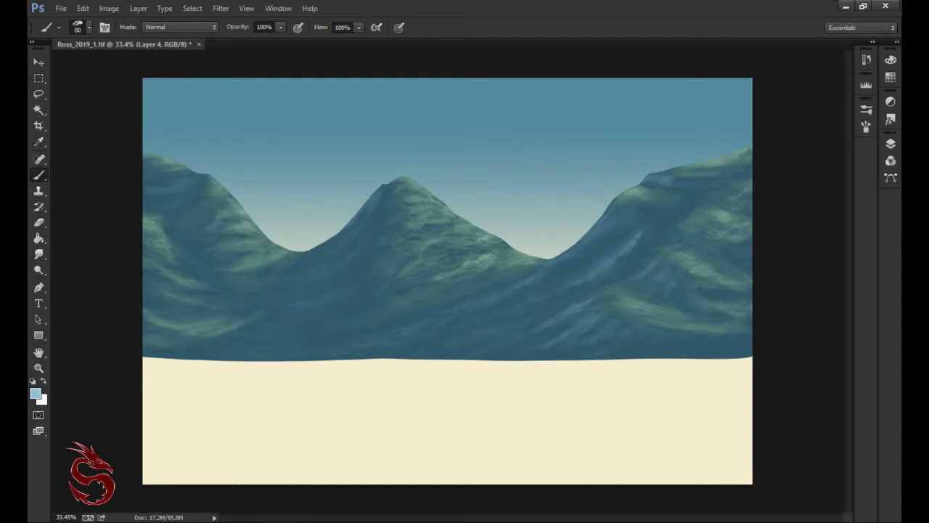
pyautogui.moveTo(480, 334); pyautogui.dragTo(359, 343)
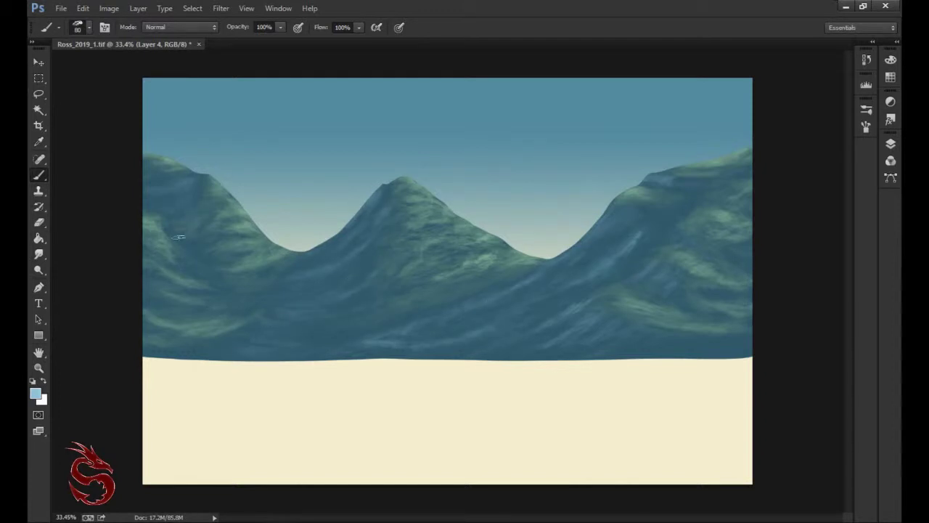
pyautogui.click(35, 393)
pyautogui.click(452, 139)
# Step: On a new layer, paint pale highlights on the middle mountain
pyautogui.click(685, 129)
pyautogui.press('F7')
pyautogui.hotkey('ctrl', 'shift', 'alt', 'n')
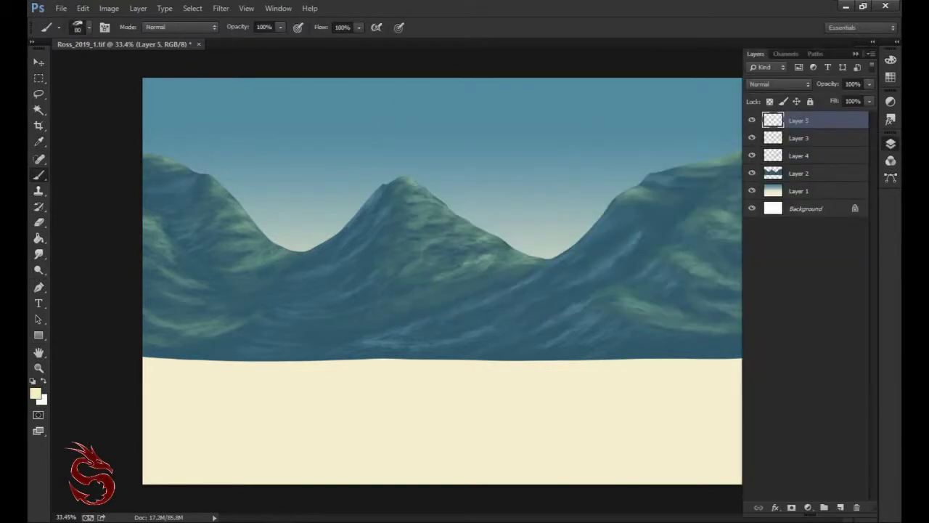
pyautogui.moveTo(500, 251)
pyautogui.mouseDown()
pyautogui.moveTo(465, 225)
pyautogui.moveTo(403, 247)
pyautogui.moveTo(411, 216)
pyautogui.mouseUp()
pyautogui.moveTo(396, 179); pyautogui.dragTo(427, 190)
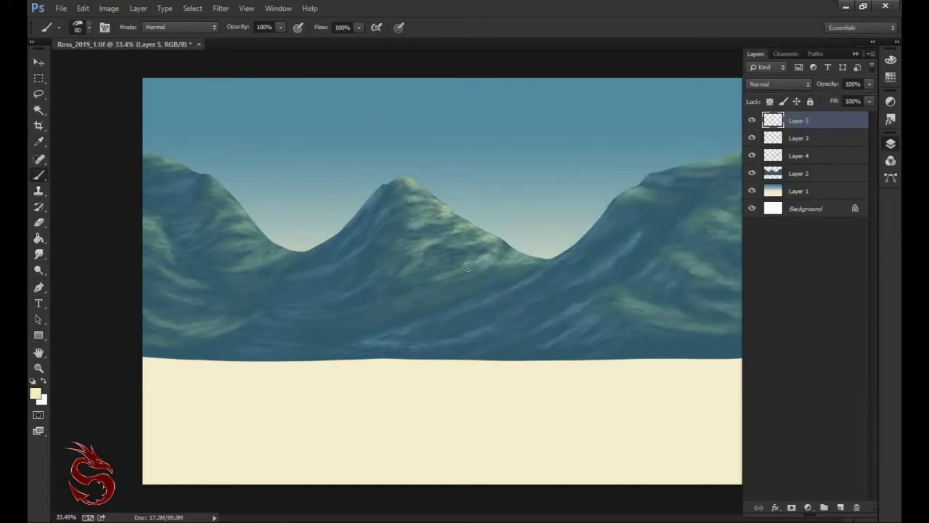
pyautogui.press('F7')
# Step: Paint pale highlights down the right mountain's upper and lower slopes
pyautogui.moveTo(714, 214); pyautogui.dragTo(730, 218)
pyautogui.moveTo(664, 248); pyautogui.dragTo(686, 261)
pyautogui.moveTo(705, 276)
pyautogui.mouseDown()
pyautogui.moveTo(748, 289)
pyautogui.moveTo(746, 310)
pyautogui.mouseUp()
pyautogui.moveTo(628, 302); pyautogui.dragTo(724, 333)
# Step: Highlight the left mountain's ridge, edge and lower slope, then zoom out
pyautogui.moveTo(207, 174); pyautogui.dragTo(283, 252)
pyautogui.moveTo(149, 159); pyautogui.dragTo(168, 169)
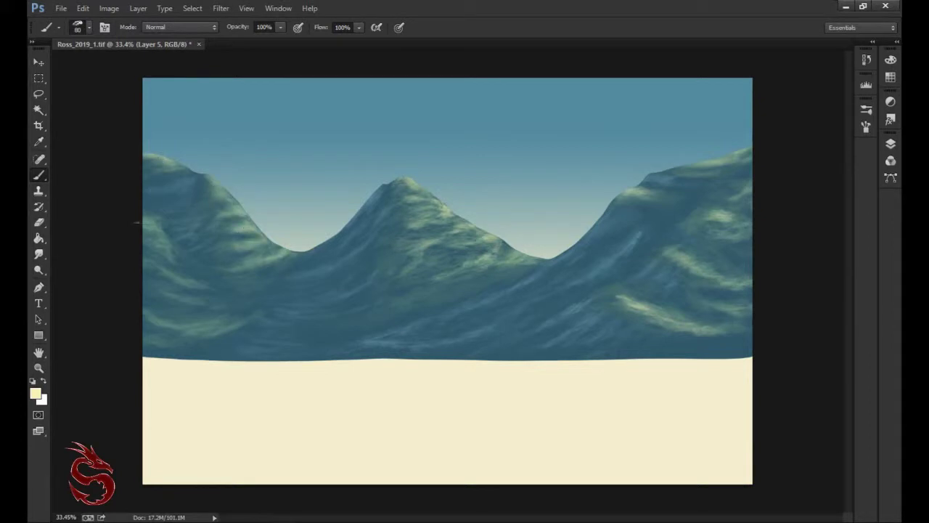
pyautogui.moveTo(153, 259)
pyautogui.mouseDown()
pyautogui.moveTo(190, 287)
pyautogui.moveTo(202, 333)
pyautogui.moveTo(186, 343)
pyautogui.moveTo(171, 261)
pyautogui.mouseUp()
pyautogui.press('l')
pyautogui.hotkey('ctrl', '-')
pyautogui.press('F7')
pyautogui.click(841, 507)
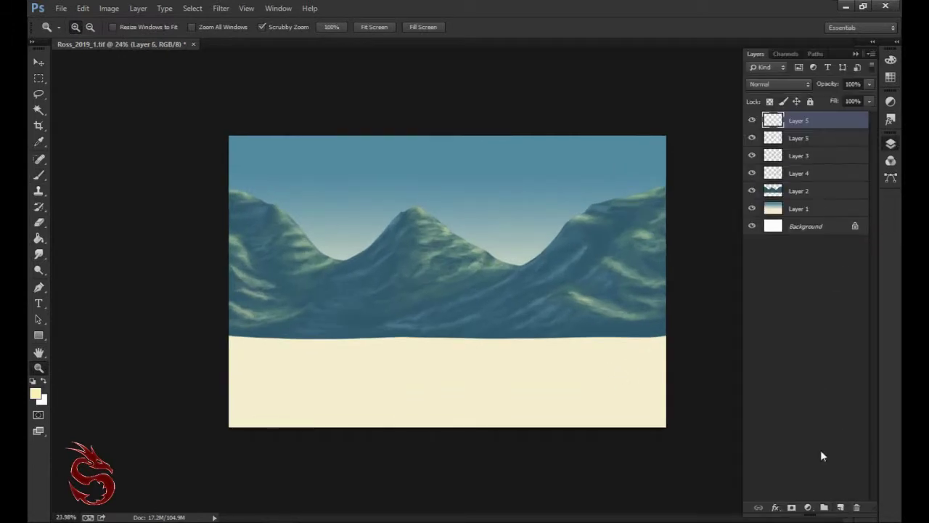
# Step: Lasso a new front mountain shape and fill it with dark blue
pyautogui.moveTo(227, 334); pyautogui.dragTo(226, 363)
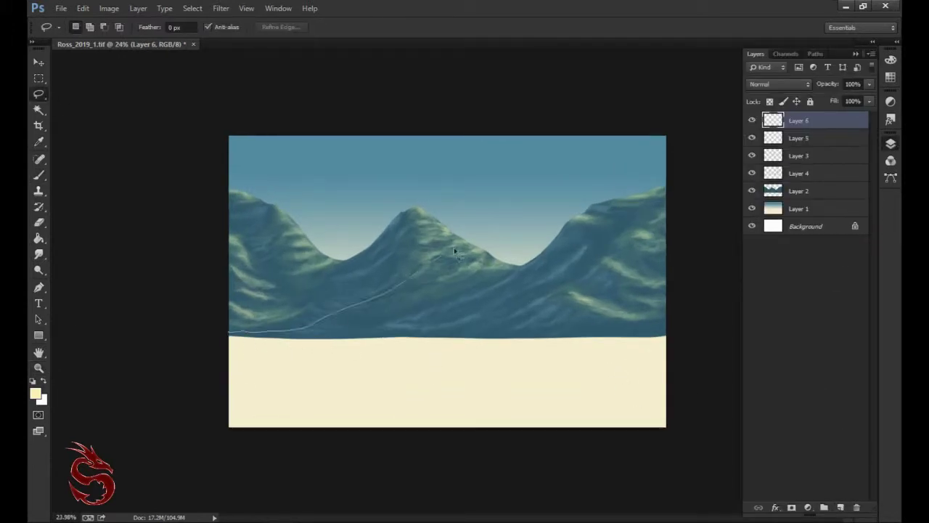
pyautogui.press('g')
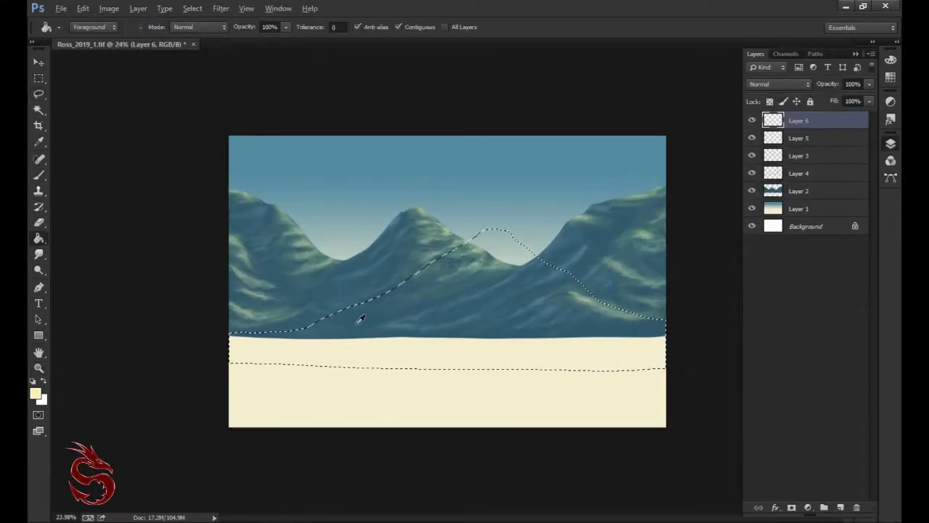
pyautogui.click(508, 327)
pyautogui.click(34, 394)
pyautogui.click(653, 133)
pyautogui.click(508, 327)
pyautogui.click(840, 507)
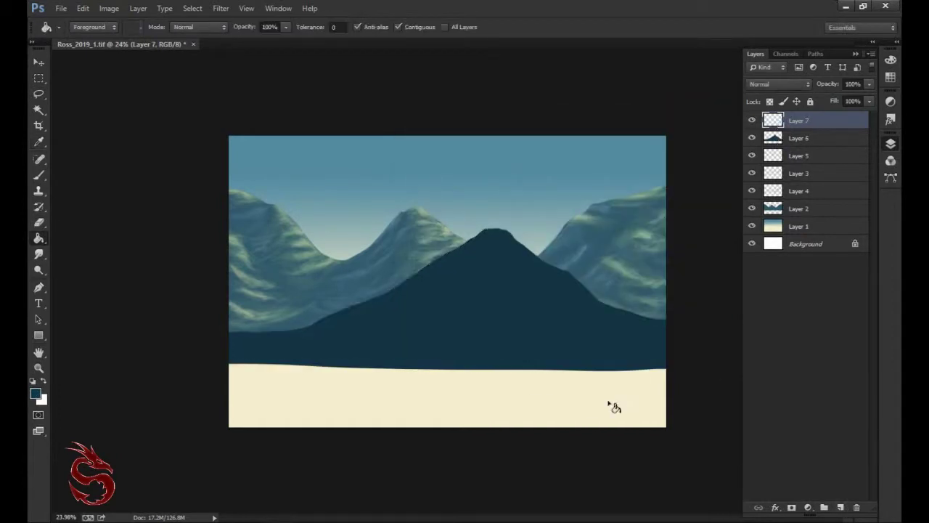
pyautogui.hotkey('ctrl', 'd')
# Step: Mix a green foreground and brush green texture along the dark mountain's base
pyautogui.press('i')
pyautogui.click(290, 271)
pyautogui.click(35, 393)
pyautogui.moveTo(577, 210); pyautogui.dragTo(577, 236)
pyautogui.press('Return')
pyautogui.press('b')
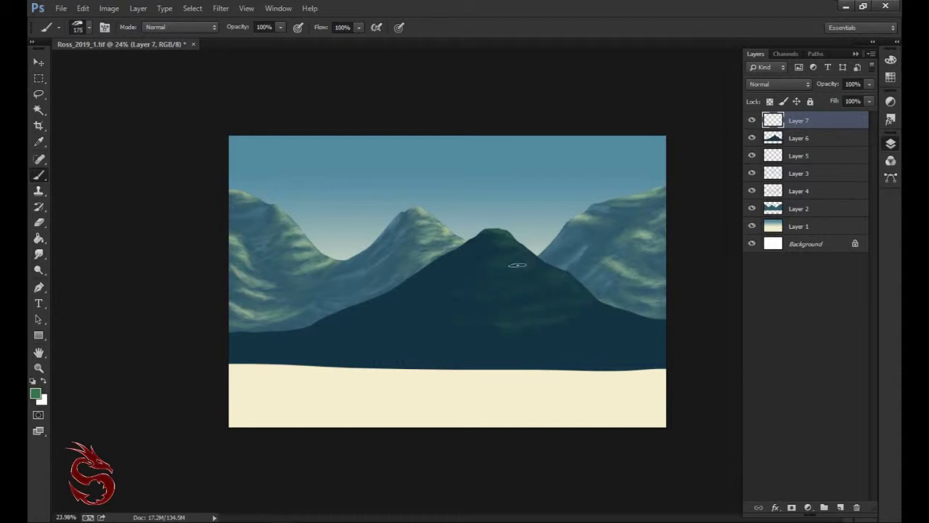
pyautogui.moveTo(621, 317)
pyautogui.mouseDown()
pyautogui.moveTo(657, 331)
pyautogui.moveTo(567, 347)
pyautogui.mouseUp()
pyautogui.moveTo(237, 333); pyautogui.dragTo(380, 359)
pyautogui.moveTo(499, 351)
pyautogui.mouseDown()
pyautogui.moveTo(581, 363)
pyautogui.moveTo(645, 345)
pyautogui.mouseUp()
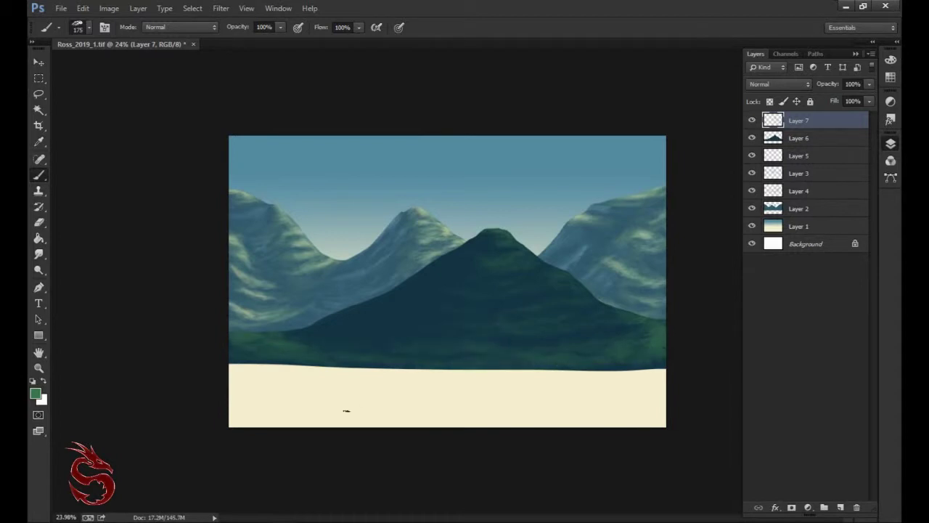
# Step: Sample a light sky blue and paint faint strokes along the ridge and left slope
pyautogui.keyDown('alt'); pyautogui.click(372, 265); pyautogui.keyUp('alt')
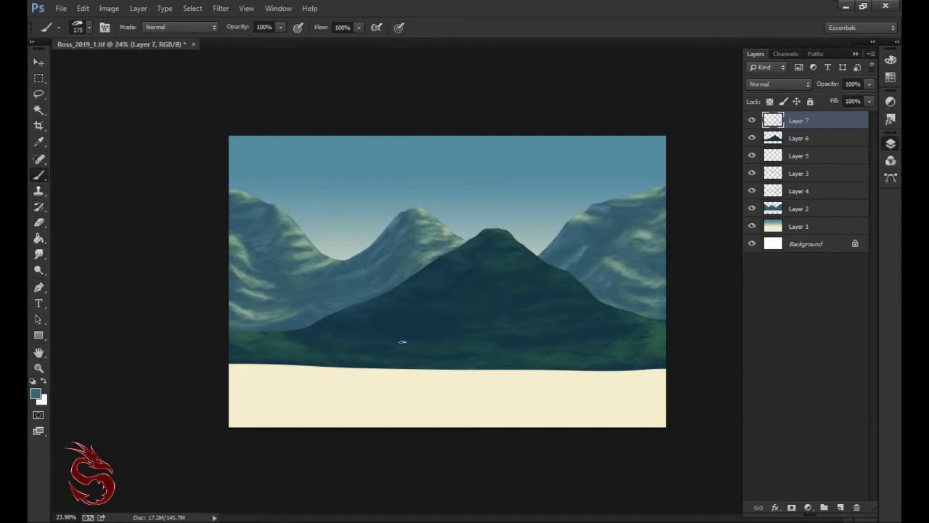
pyautogui.keyDown('alt'); pyautogui.click(469, 239); pyautogui.keyUp('alt')
pyautogui.moveTo(445, 253)
pyautogui.mouseDown()
pyautogui.moveTo(363, 316)
pyautogui.moveTo(279, 332)
pyautogui.mouseUp()
pyautogui.moveTo(396, 328); pyautogui.dragTo(464, 287)
pyautogui.moveTo(470, 243); pyautogui.dragTo(454, 269)
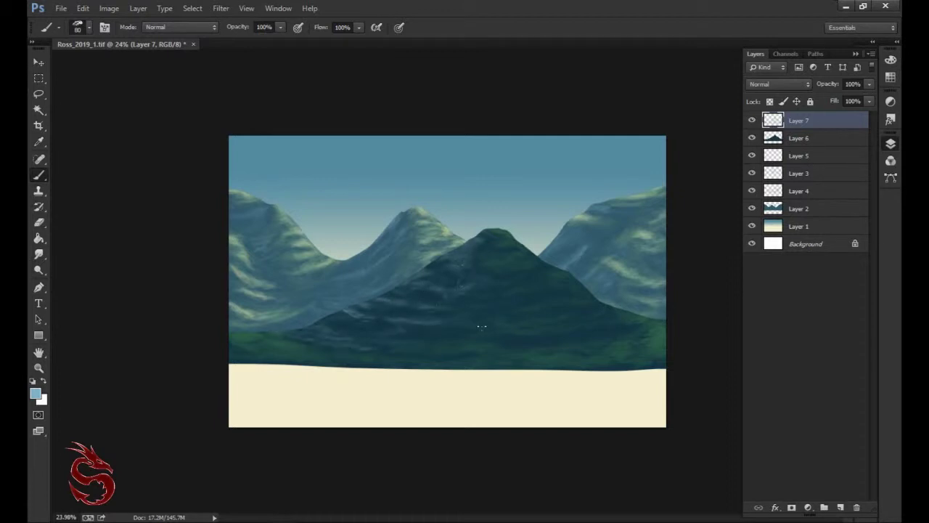
# Step: Brighten the mountain's right and lower slopes with light green
pyautogui.click(35, 392)
pyautogui.click(464, 167)
pyautogui.click(685, 126)
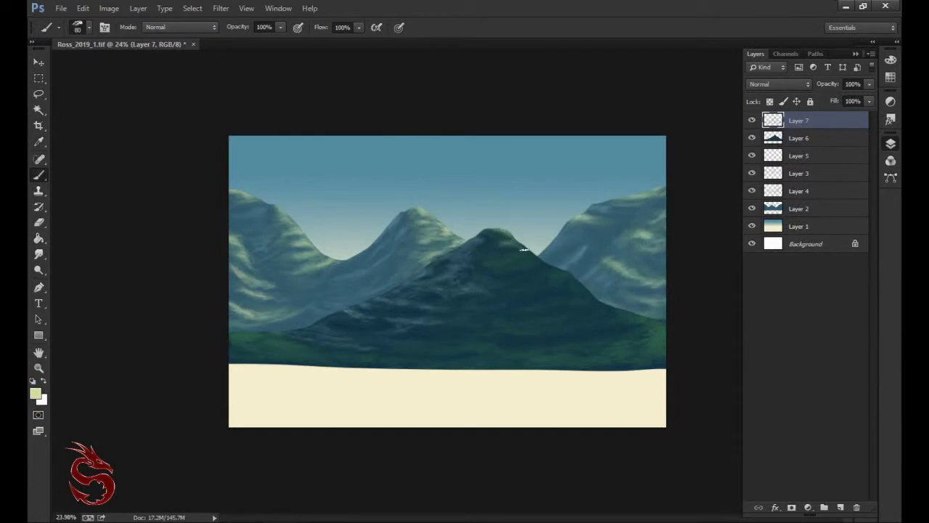
pyautogui.moveTo(581, 290); pyautogui.dragTo(571, 271)
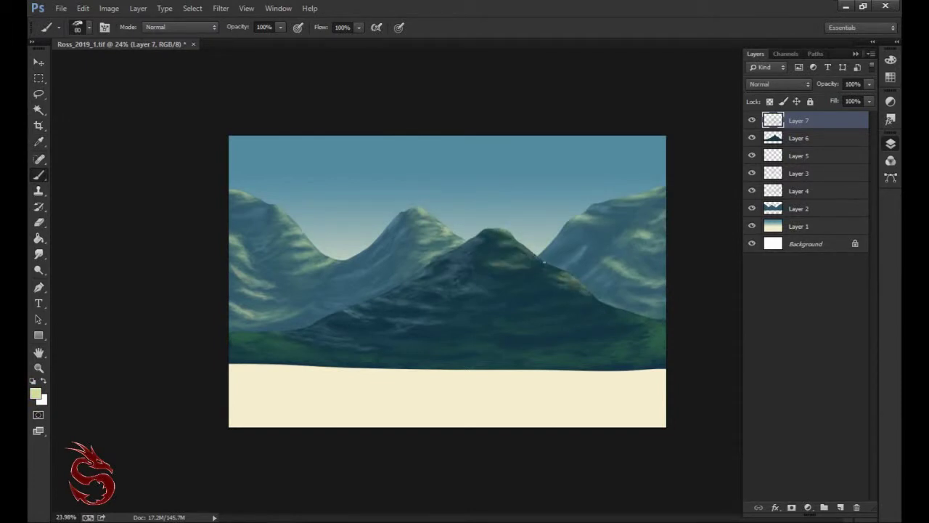
pyautogui.moveTo(631, 313)
pyautogui.mouseDown()
pyautogui.moveTo(622, 321)
pyautogui.moveTo(661, 338)
pyautogui.moveTo(560, 352)
pyautogui.moveTo(567, 357)
pyautogui.moveTo(540, 270)
pyautogui.mouseUp()
pyautogui.moveTo(492, 356)
pyautogui.mouseDown()
pyautogui.moveTo(516, 327)
pyautogui.moveTo(570, 321)
pyautogui.mouseUp()
pyautogui.moveTo(232, 336)
pyautogui.mouseDown()
pyautogui.moveTo(297, 348)
pyautogui.moveTo(227, 353)
pyautogui.moveTo(414, 357)
pyautogui.mouseUp()
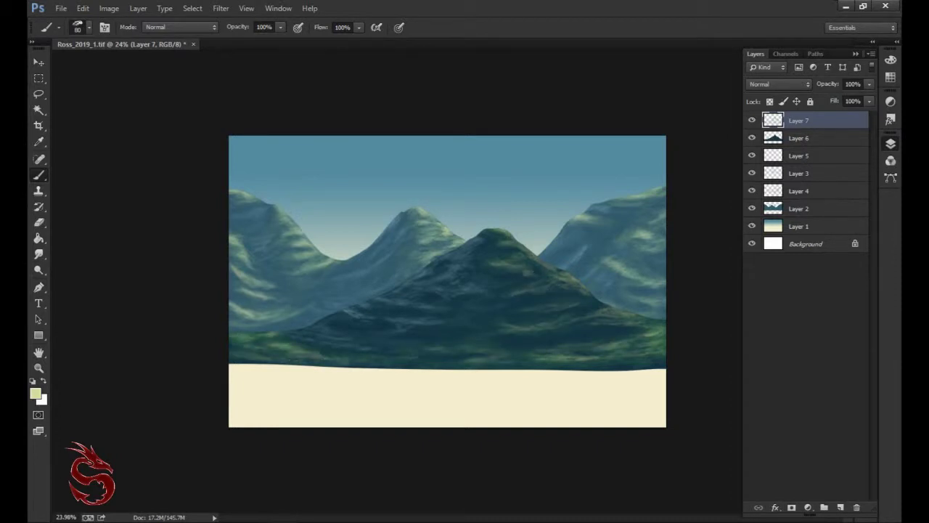
# Step: On a new layer above Layer 5, brush soft mist along the mountain bases at 30% opacity
pyautogui.click(825, 155)
pyautogui.hotkey('ctrl', 'shift', 'alt', 'n')
pyautogui.press('F5')
# Step: Paint cloud streaks across the upper sky with the large cloud brush at 100% opacity
pyautogui.press('F5')
pyautogui.press('3')
pyautogui.moveTo(646, 317)
pyautogui.mouseDown()
pyautogui.moveTo(218, 311)
pyautogui.moveTo(685, 307)
pyautogui.moveTo(287, 282)
pyautogui.mouseUp()
pyautogui.click(891, 143)
pyautogui.hotkey('ctrl', 'shift', 'alt', 'n')
pyautogui.click(891, 143)
pyautogui.hotkey('ctrl', 's')
pyautogui.press('F5')
pyautogui.click(583, 333)
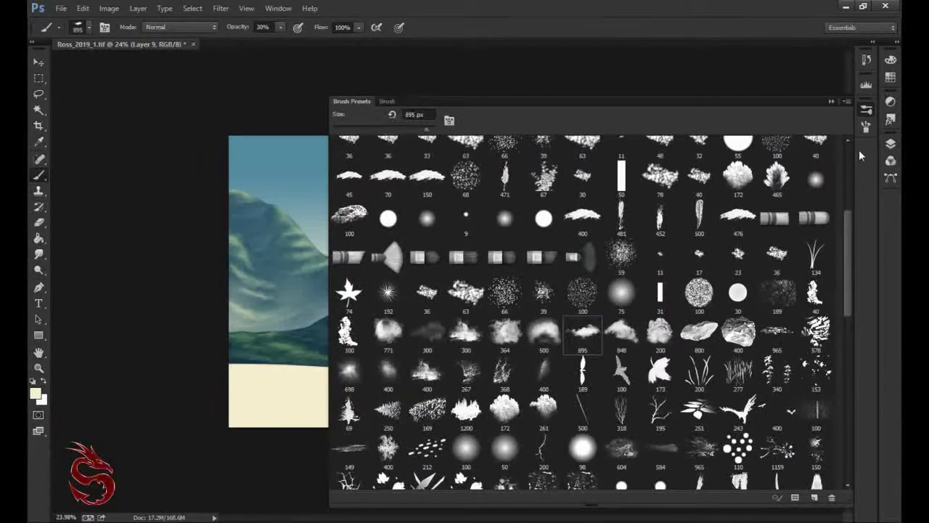
pyautogui.press('F5')
pyautogui.press('0')
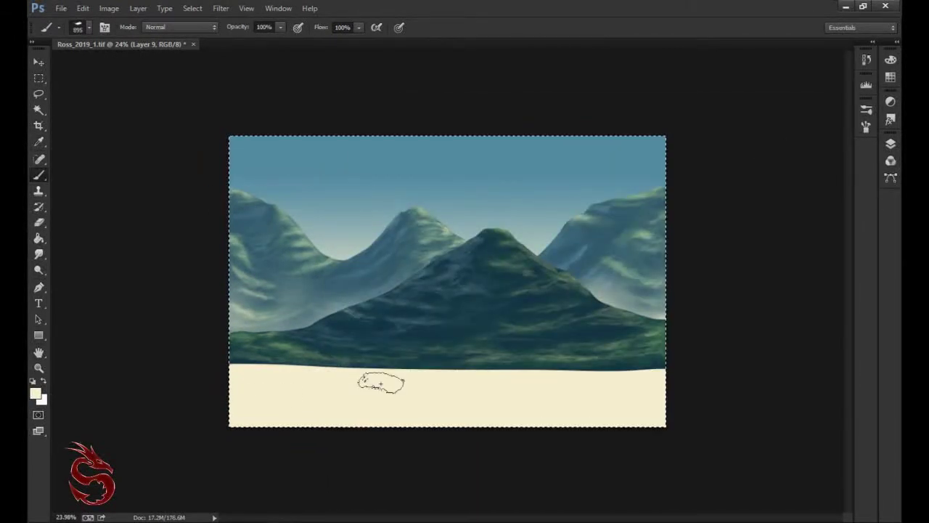
pyautogui.moveTo(225, 182); pyautogui.dragTo(399, 172)
pyautogui.moveTo(360, 202)
pyautogui.mouseDown()
pyautogui.moveTo(649, 166)
pyautogui.moveTo(691, 141)
pyautogui.moveTo(676, 166)
pyautogui.mouseUp()
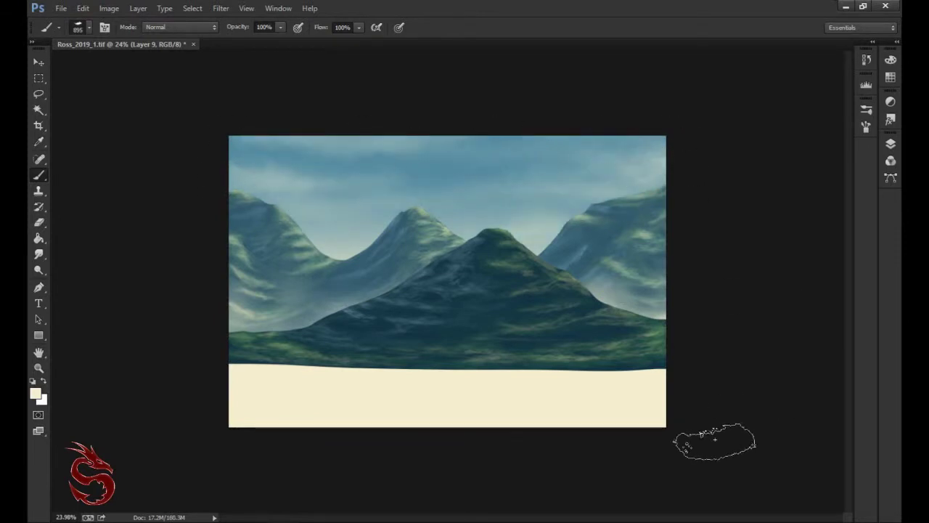
# Step: Add a new lake layer and rectangle-select the cream strip at the bottom
pyautogui.press('F7')
pyautogui.hotkey('ctrl', 'shift', 'alt', 'n')
pyautogui.moveTo(828, 245); pyautogui.dragTo(805, 124)
pyautogui.press('m')
pyautogui.moveTo(227, 355); pyautogui.dragTo(690, 460)
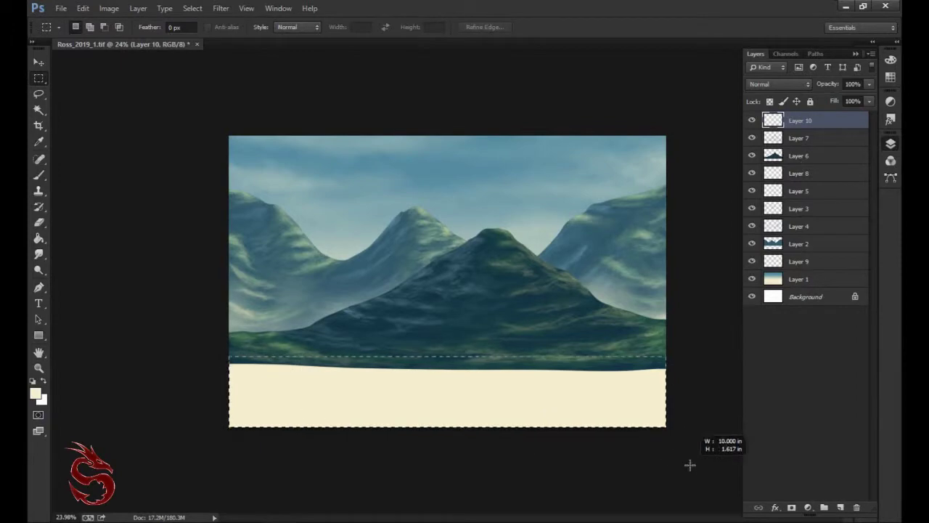
# Step: Fill the bottom strip with dark purple using the Paint Bucket
pyautogui.press('g')
pyautogui.click(35, 392)
pyautogui.click(449, 257)
pyautogui.press('Return')
pyautogui.click(496, 422)
# Step: Paint light-blue reflection strokes across the purple water with a water brush
pyautogui.press('b')
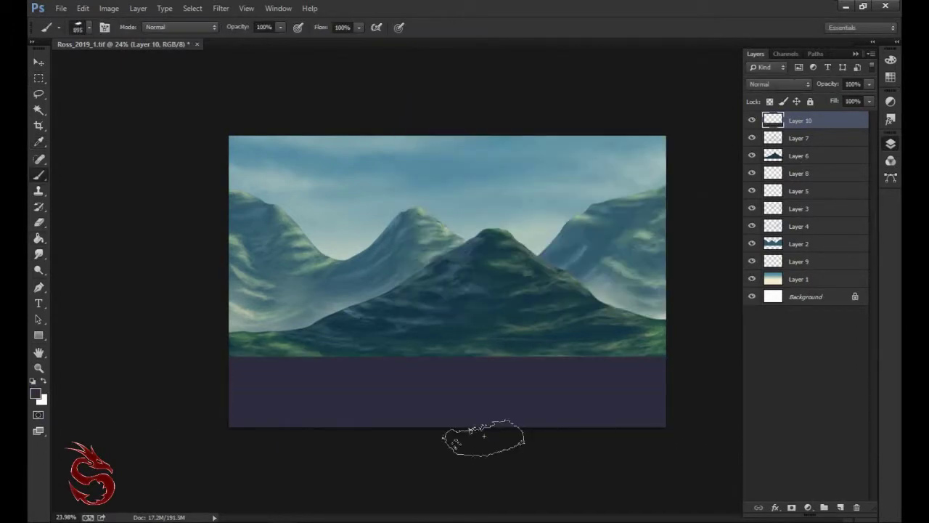
pyautogui.press('F5')
pyautogui.click(519, 375)
pyautogui.press('F5')
pyautogui.moveTo(340, 359)
pyautogui.mouseDown()
pyautogui.moveTo(307, 394)
pyautogui.moveTo(303, 356)
pyautogui.moveTo(450, 378)
pyautogui.mouseUp()
pyautogui.moveTo(588, 383)
pyautogui.mouseDown()
pyautogui.moveTo(531, 421)
pyautogui.moveTo(615, 410)
pyautogui.mouseUp()
# Step: Blend the reflections with the Smudge tool, then start outlining the left shoreline
pyautogui.press('r')
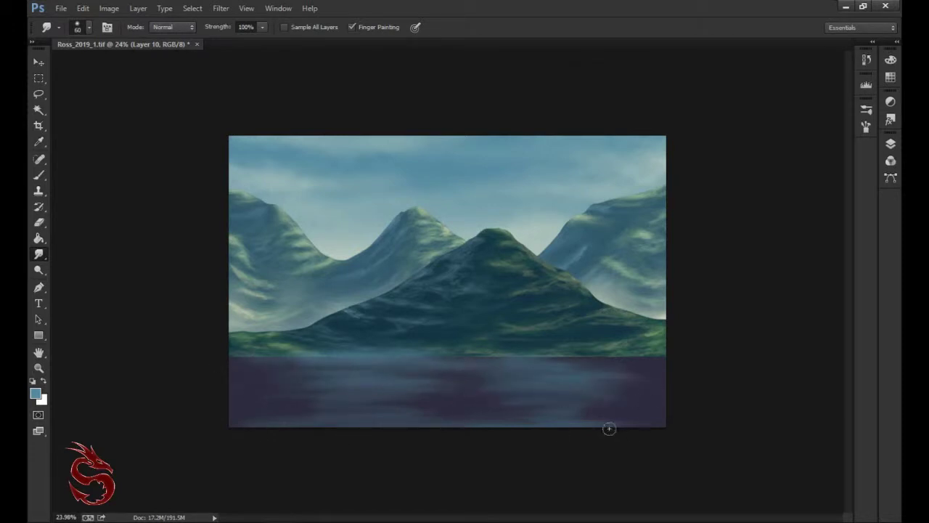
pyautogui.press('F7')
pyautogui.press('l')
pyautogui.moveTo(230, 345); pyautogui.dragTo(261, 351)
# Step: Fill the left shoreline outline with dark green on a new layer
pyautogui.moveTo(361, 363); pyautogui.dragTo(229, 383)
pyautogui.press('g')
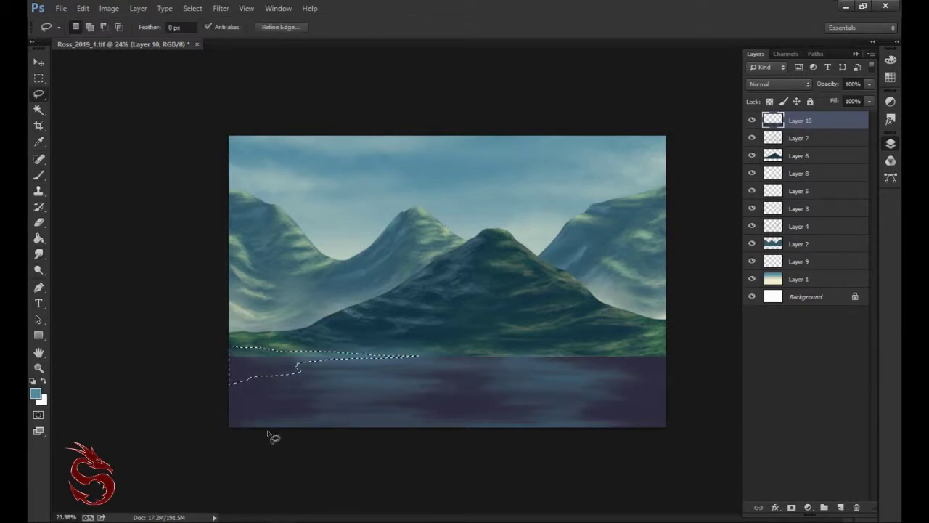
pyautogui.click(34, 394)
pyautogui.click(499, 253)
pyautogui.click(670, 128)
pyautogui.hotkey('ctrl', 'shift', 'alt', 'n')
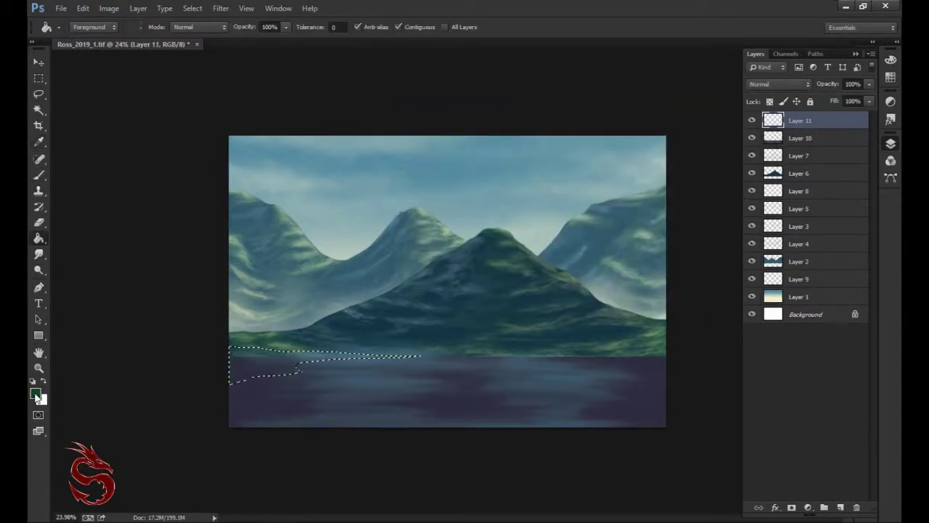
pyautogui.hotkey('shift', 'F5')
pyautogui.press('Return')
pyautogui.hotkey('ctrl', 'd')
pyautogui.press('l')
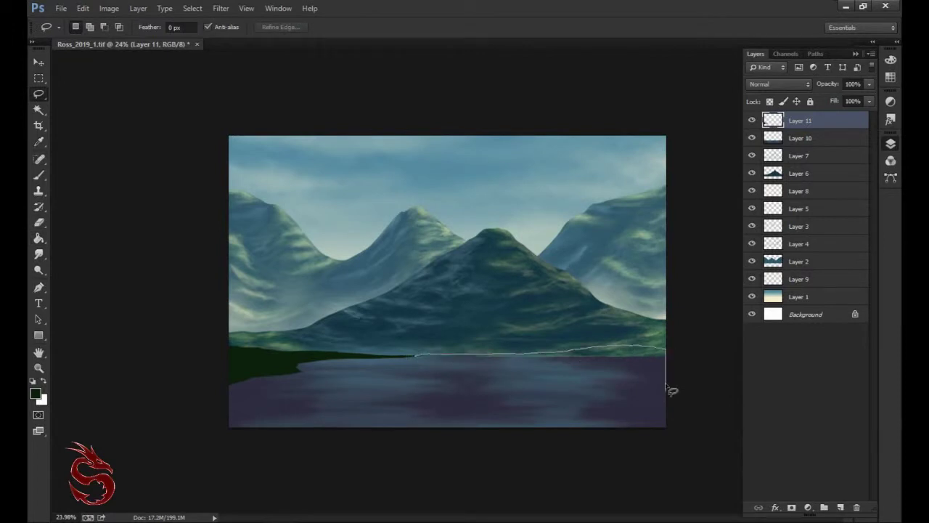
# Step: Outline the right shoreline and fill it with dark green on a new layer
pyautogui.moveTo(385, 363); pyautogui.dragTo(660, 417)
pyautogui.press('g')
pyautogui.press('b')
pyautogui.hotkey('ctrl', 'shift', 'alt', 'n')
pyautogui.hotkey('alt', 'BackSpace')
pyautogui.hotkey('ctrl', 'd')
# Step: Paint dark tree foliage along both shorelines with a 175 brush
pyautogui.press('F7')
pyautogui.scroll(2, 639, 352)
pyautogui.press(']')
pyautogui.moveTo(654, 335)
pyautogui.mouseDown()
pyautogui.moveTo(546, 339)
pyautogui.moveTo(618, 332)
pyautogui.mouseUp()
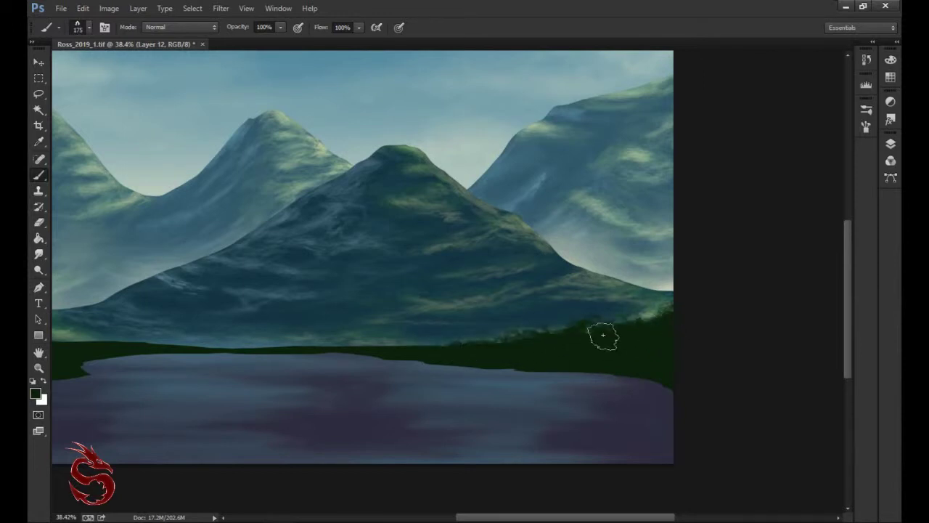
pyautogui.moveTo(450, 377); pyautogui.dragTo(686, 391)
pyautogui.moveTo(224, 338); pyautogui.dragTo(374, 356)
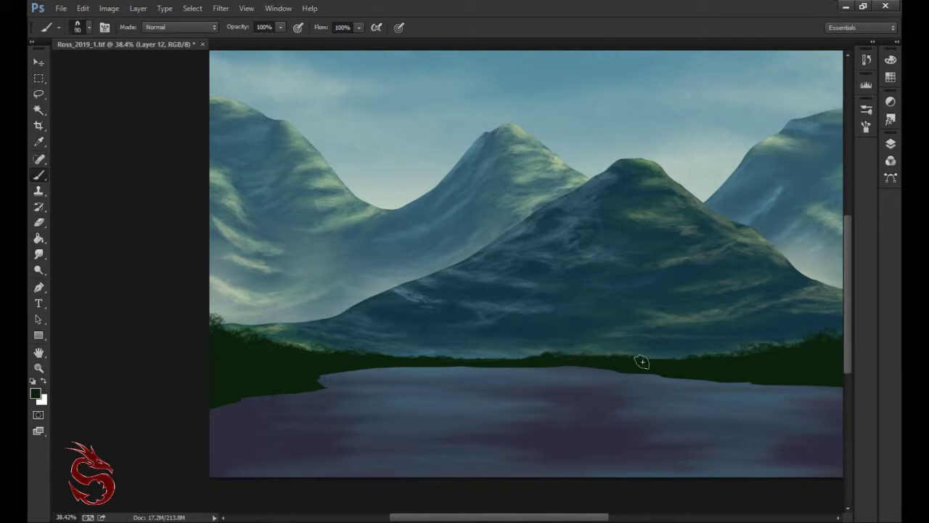
pyautogui.moveTo(693, 363); pyautogui.dragTo(799, 350)
# Step: Add lighter green foliage strokes over the treeline with a 100 brush
pyautogui.click(35, 393)
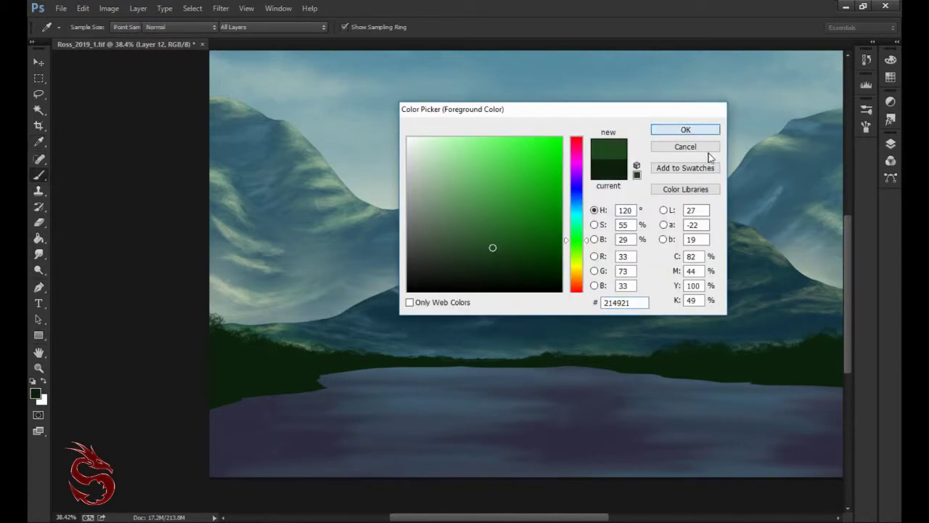
pyautogui.click(684, 128)
pyautogui.rightClick(334, 98)
pyautogui.hscroll(3, 757, 367)
pyautogui.moveTo(715, 378); pyautogui.dragTo(775, 357)
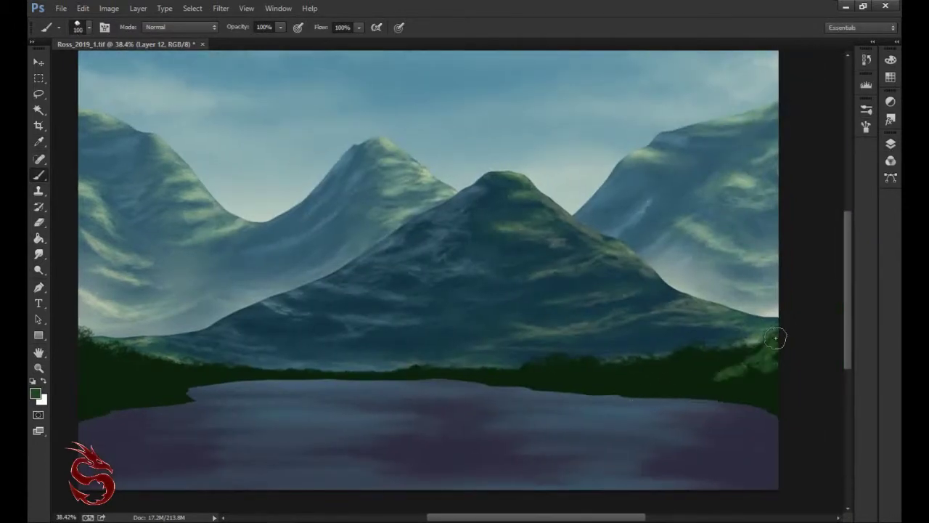
pyautogui.moveTo(514, 376); pyautogui.dragTo(531, 379)
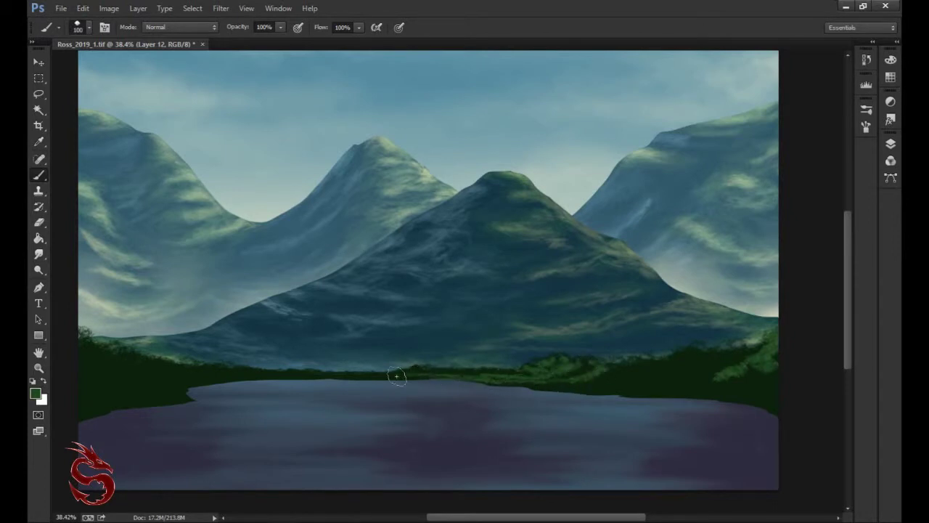
pyautogui.moveTo(649, 367)
pyautogui.mouseDown()
pyautogui.moveTo(726, 385)
pyautogui.moveTo(628, 384)
pyautogui.mouseUp()
pyautogui.moveTo(741, 426); pyautogui.dragTo(605, 384)
# Step: Undo the light foliage and repaint dark trees on both shores with a larger tree brush
pyautogui.hotkey('ctrl', 'alt', 'z')
pyautogui.hotkey('ctrl', 'alt', 'z')
pyautogui.hotkey('ctrl', 'alt', 'z')
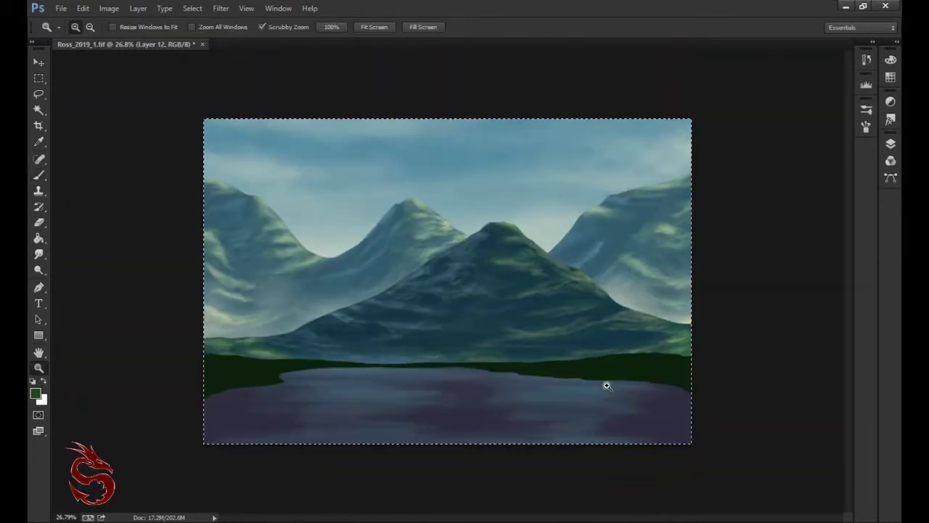
pyautogui.click(867, 126)
pyautogui.moveTo(659, 358); pyautogui.dragTo(609, 358)
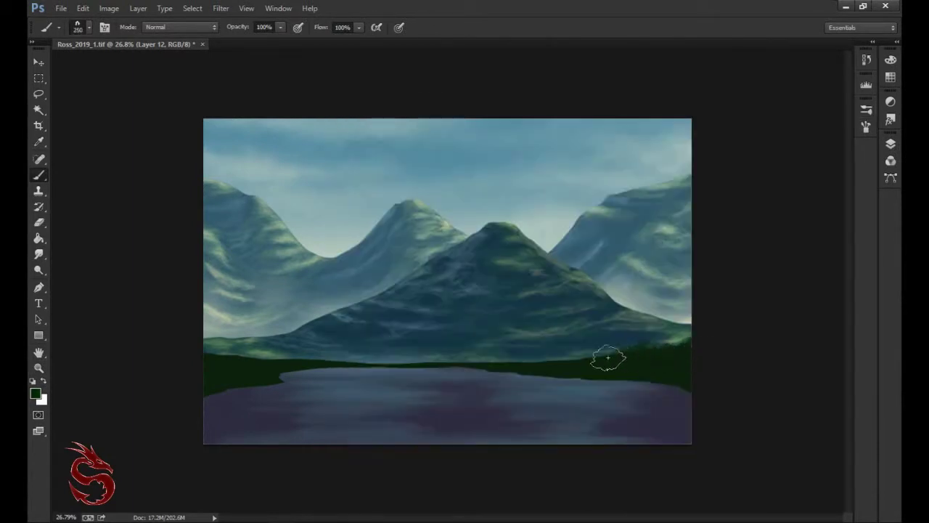
pyautogui.press(']')
pyautogui.press(']')
pyautogui.press(']')
pyautogui.moveTo(207, 334)
pyautogui.mouseDown()
pyautogui.moveTo(218, 357)
pyautogui.moveTo(265, 351)
pyautogui.mouseUp()
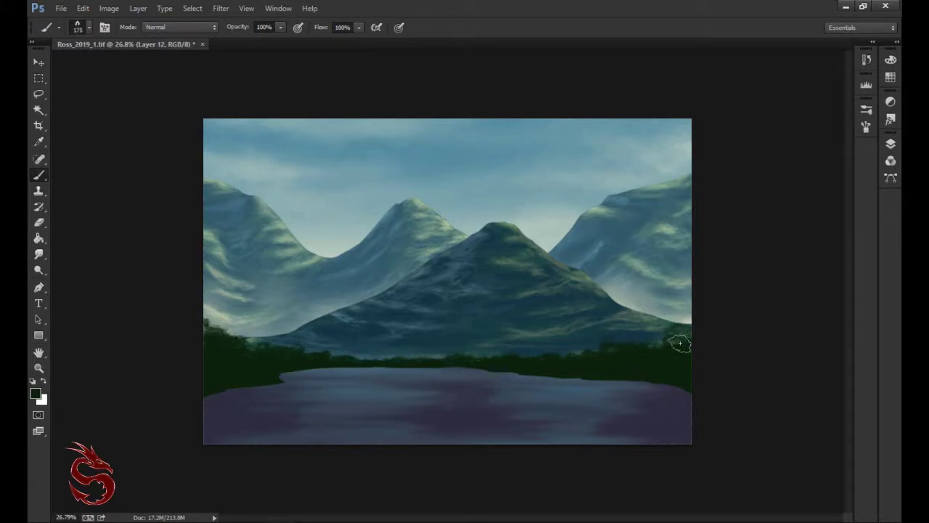
# Step: Select Layer 11 and make Layer 13 active in the Layers panel
pyautogui.click(891, 143)
pyautogui.keyDown('shift'); pyautogui.click(800, 155); pyautogui.keyUp('shift')
pyautogui.click(800, 120)
pyautogui.click(35, 393)
pyautogui.click(687, 128)
# Step: Create a new foliage layer, set a brown colour and choose the plant-shaped foliage brush
pyautogui.press('[')
pyautogui.press('[')
pyautogui.press('[')
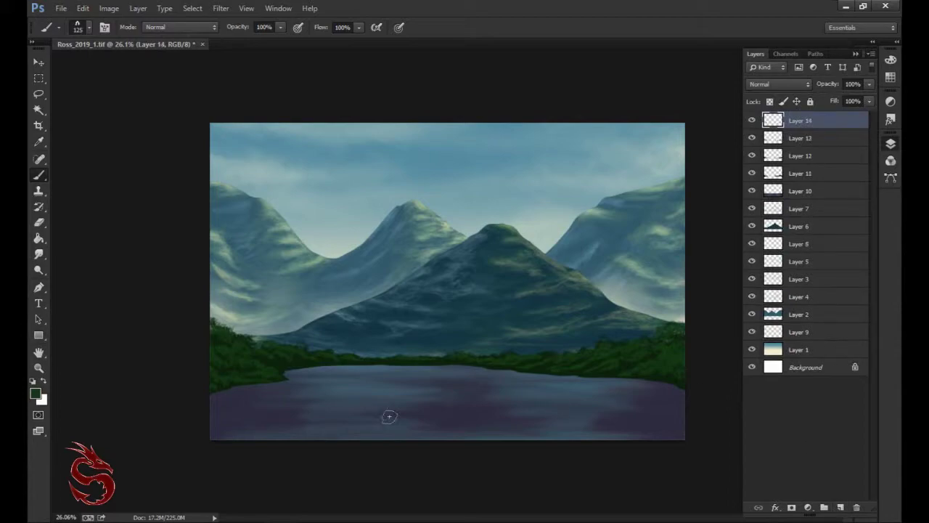
pyautogui.click(504, 236)
pyautogui.click(686, 130)
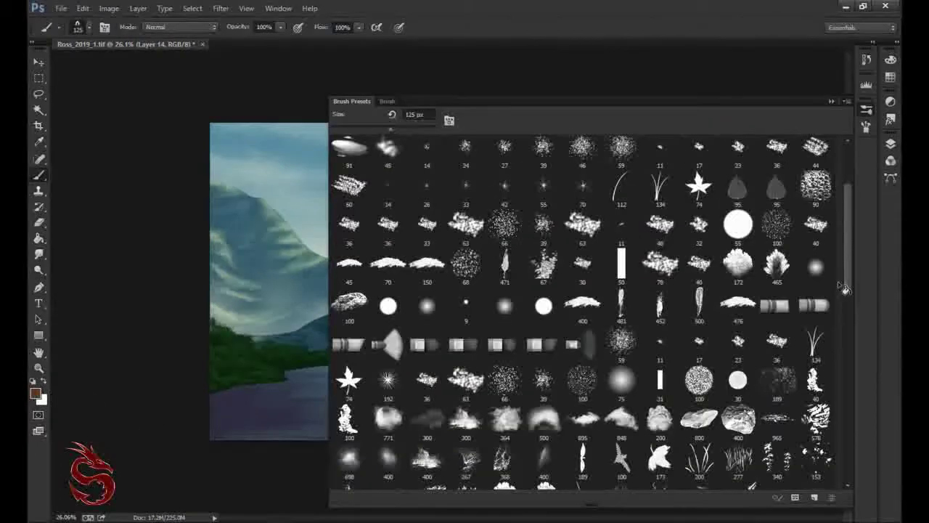
pyautogui.scroll(-3, 535, 420)
pyautogui.doubleClick(818, 371)
pyautogui.click(35, 393)
pyautogui.click(685, 130)
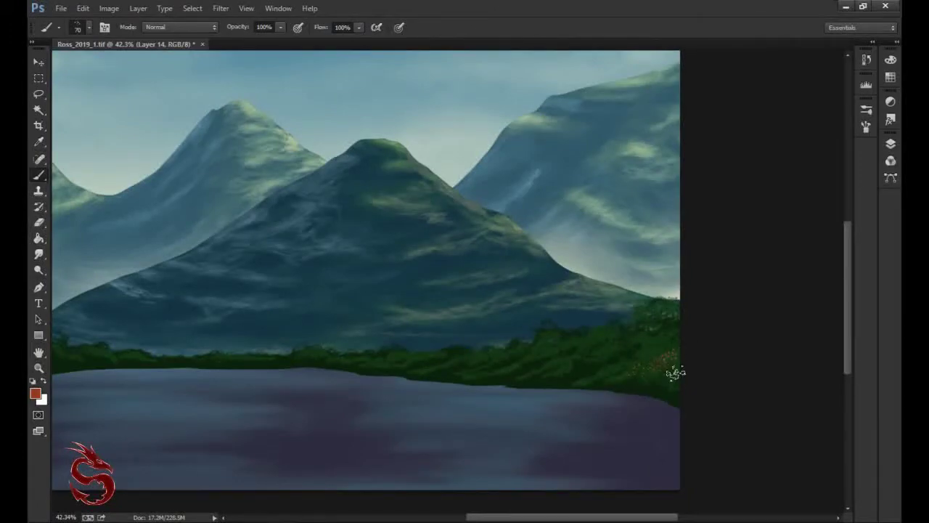
pyautogui.scroll(-1, 676, 365)
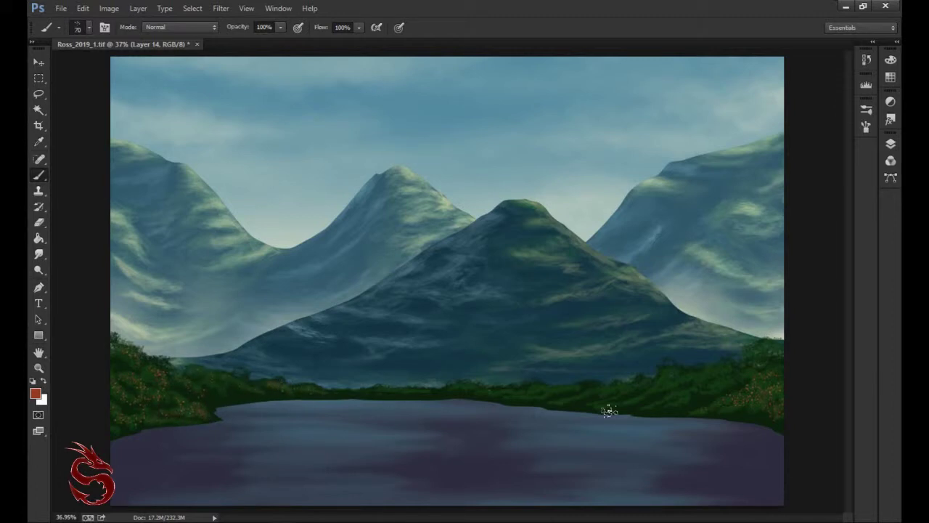
pyautogui.press('F7')
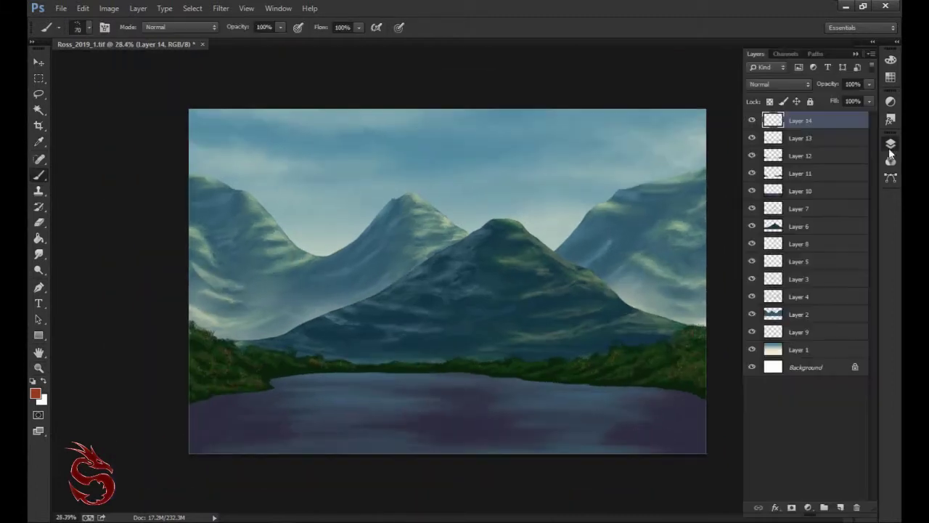
# Step: Flip the duplicated treeline vertically with Edit > Transform > Flip Vertical
pyautogui.click(83, 8)
pyautogui.press('Escape')
pyautogui.press('r')
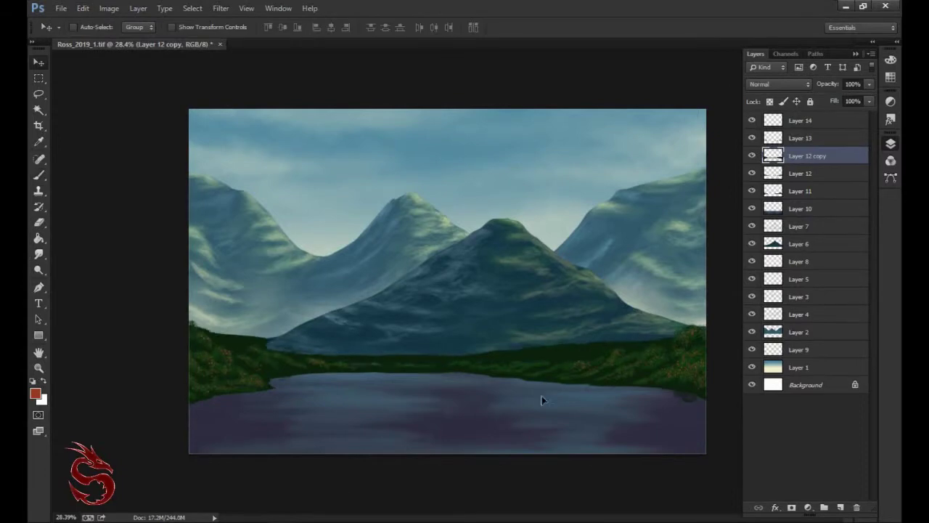
pyautogui.hotkey('shift', 'r')
pyautogui.hotkey('shift', 'r')
# Step: Smudge the right side of the reflection, switching to a speckled round tip at 50% strength
pyautogui.click(891, 143)
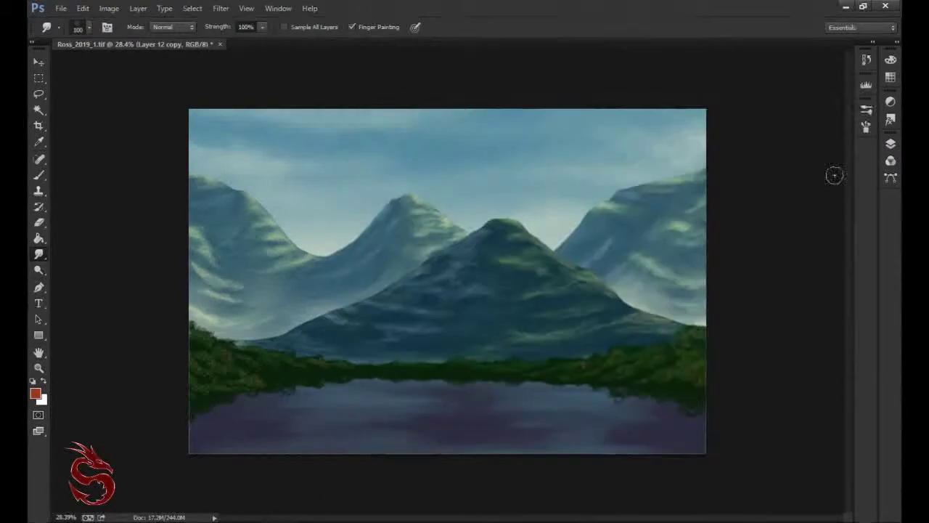
pyautogui.press(']')
pyautogui.press(']')
pyautogui.click(867, 109)
pyautogui.click(711, 409)
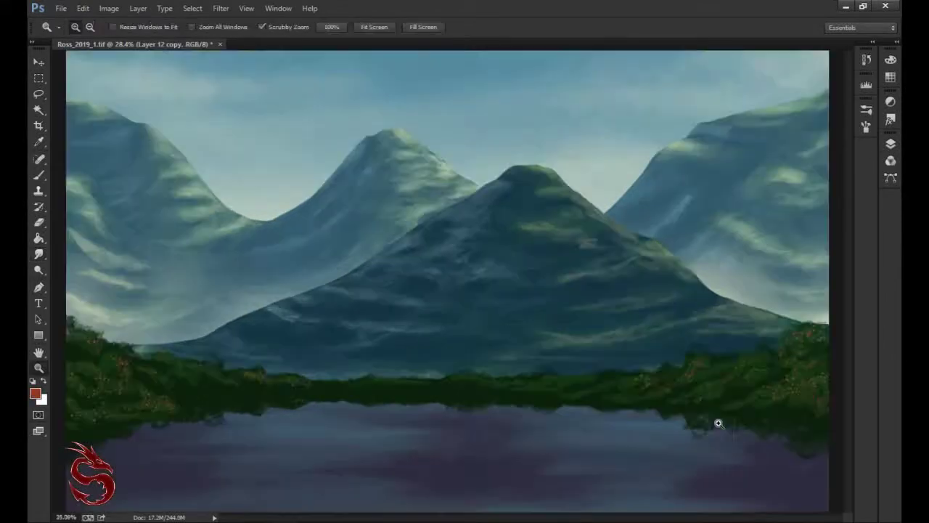
pyautogui.moveTo(704, 416); pyautogui.dragTo(726, 420)
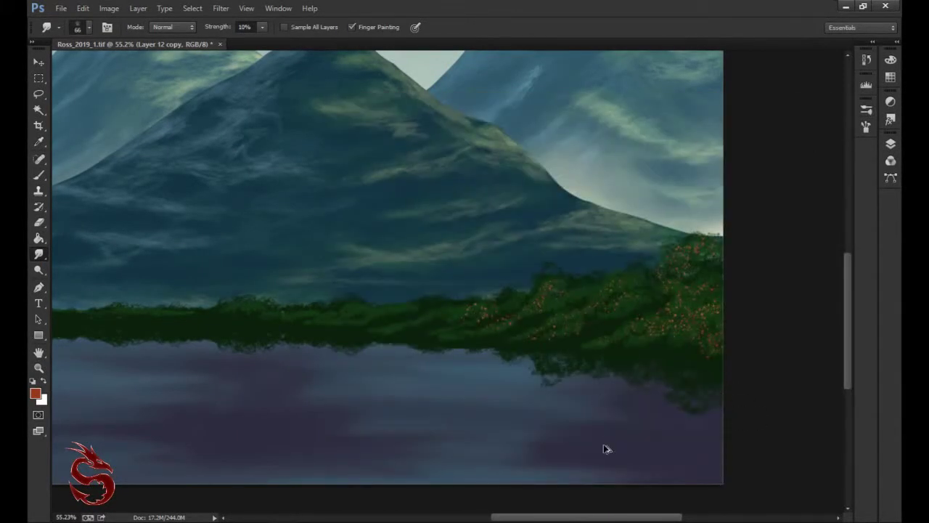
pyautogui.click(866, 109)
pyautogui.click(777, 230)
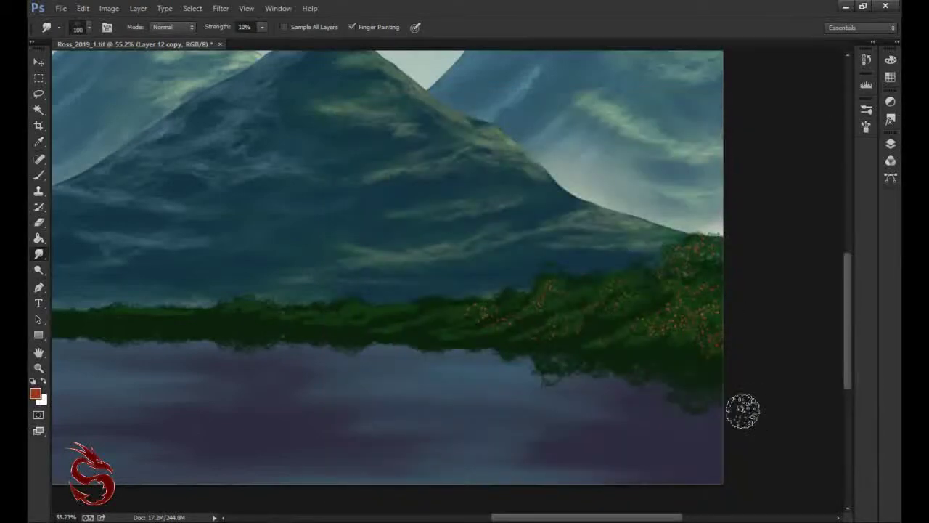
pyautogui.hscroll(-5, 321, 369)
pyautogui.press('5')
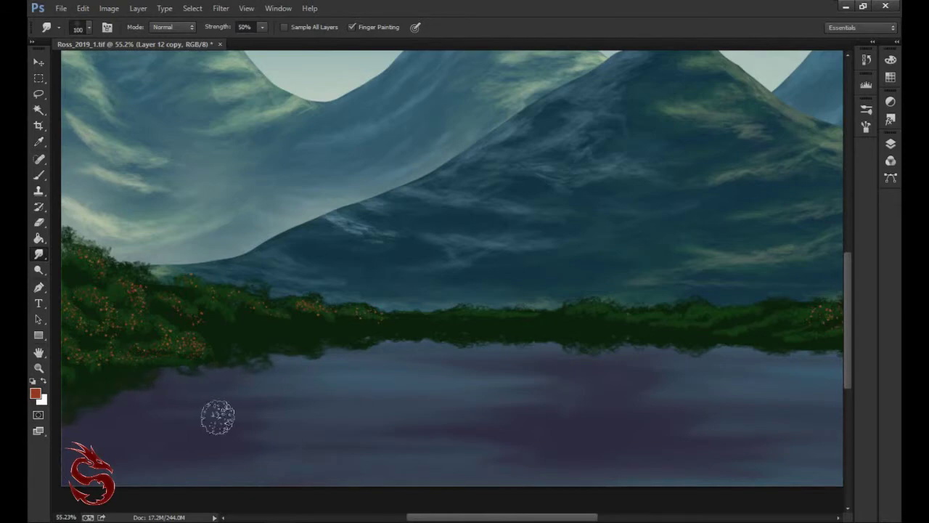
# Step: Work across the lake and nudge the tree reflection slightly into place with the Move tool
pyautogui.hscroll(5, 617, 344)
pyautogui.hscroll(3, 617, 343)
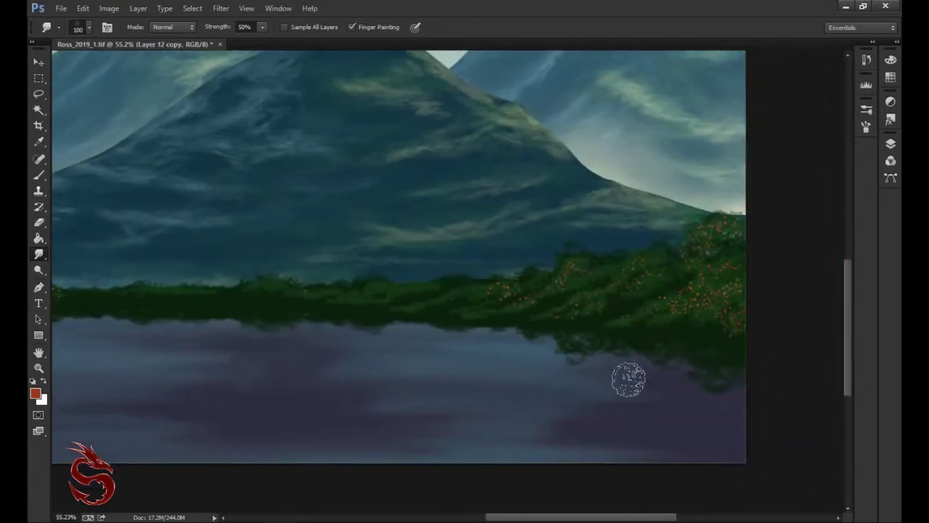
pyautogui.moveTo(554, 438); pyautogui.dragTo(189, 385)
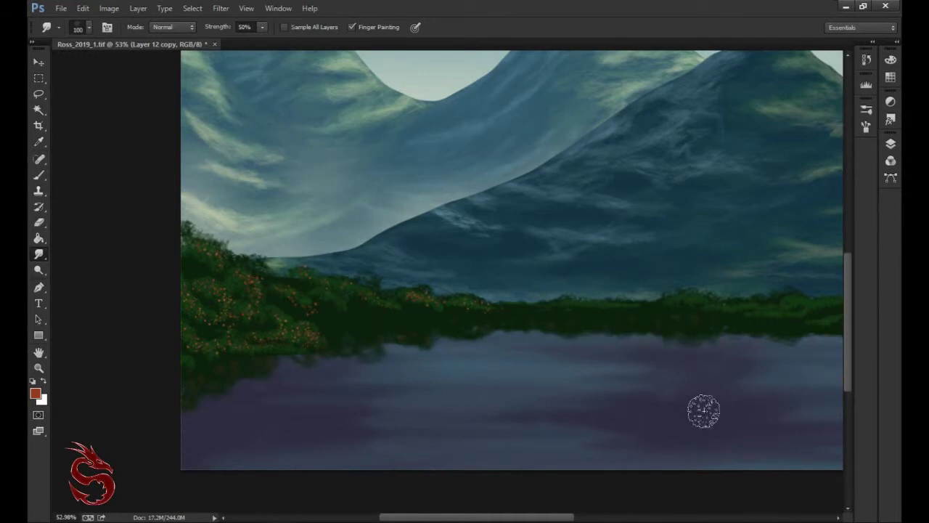
pyautogui.hscroll(3, 663, 429)
pyautogui.hscroll(2, 740, 392)
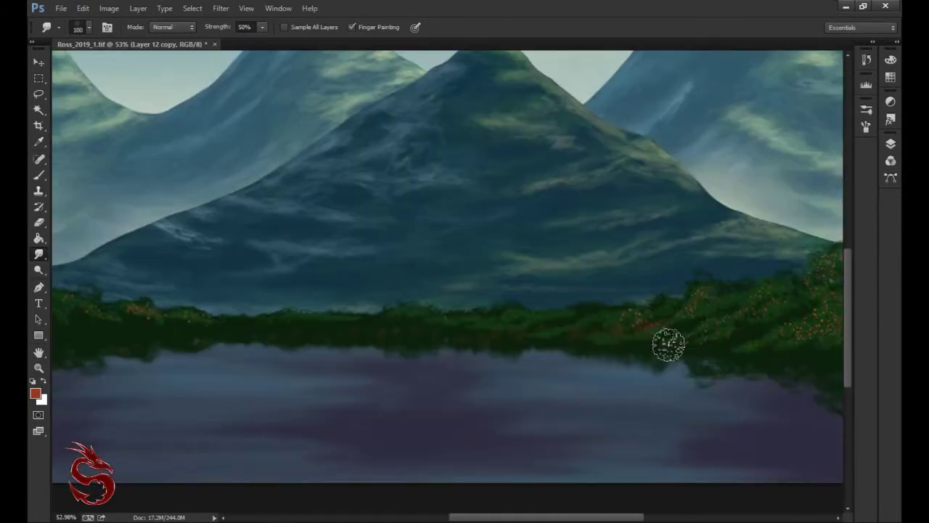
pyautogui.hscroll(2, 780, 385)
pyautogui.hscroll(-10, 303, 331)
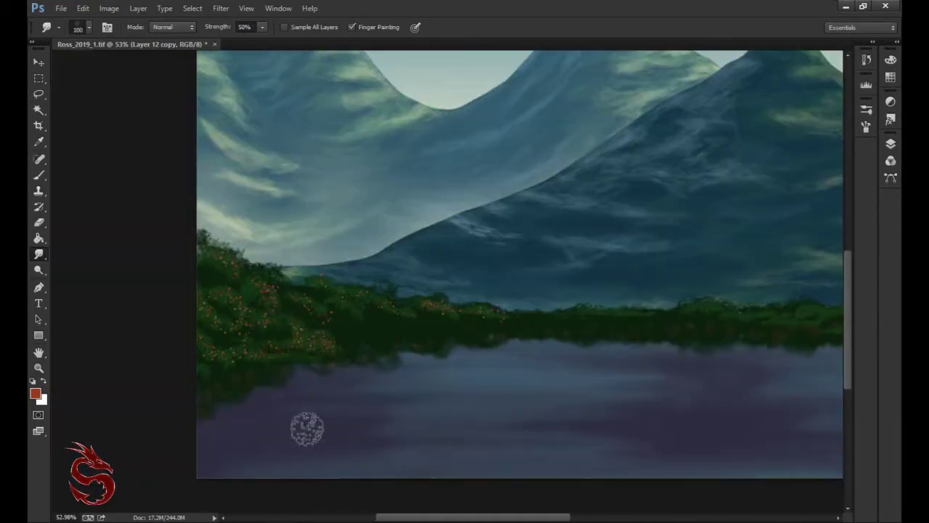
pyautogui.hscroll(3, 767, 336)
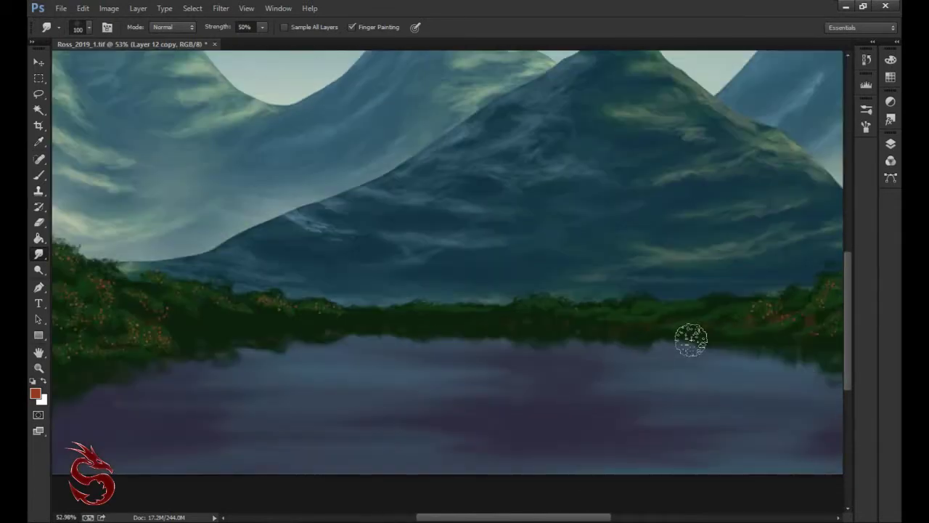
pyautogui.hscroll(3, 759, 353)
pyautogui.scroll(-2, 751, 414)
pyautogui.scroll(-2, 595, 421)
pyautogui.press('b')
pyautogui.press('F7')
pyautogui.press('v')
pyautogui.moveTo(628, 424); pyautogui.dragTo(633, 425)
pyautogui.hotkey('alt', 'e')
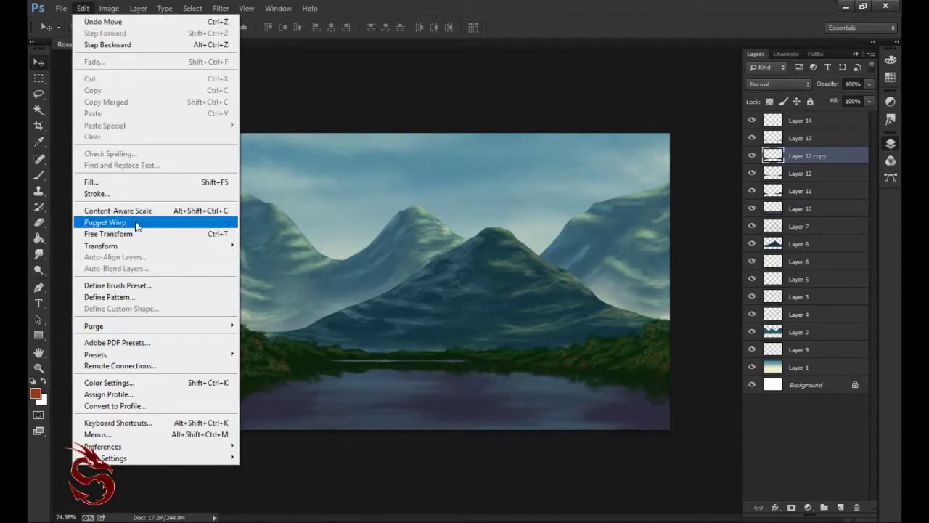
# Step: Apply a Puppet Warp to the reflection layer with one pin
pyautogui.click(211, 222)
pyautogui.click(318, 365)
pyautogui.press('Return')
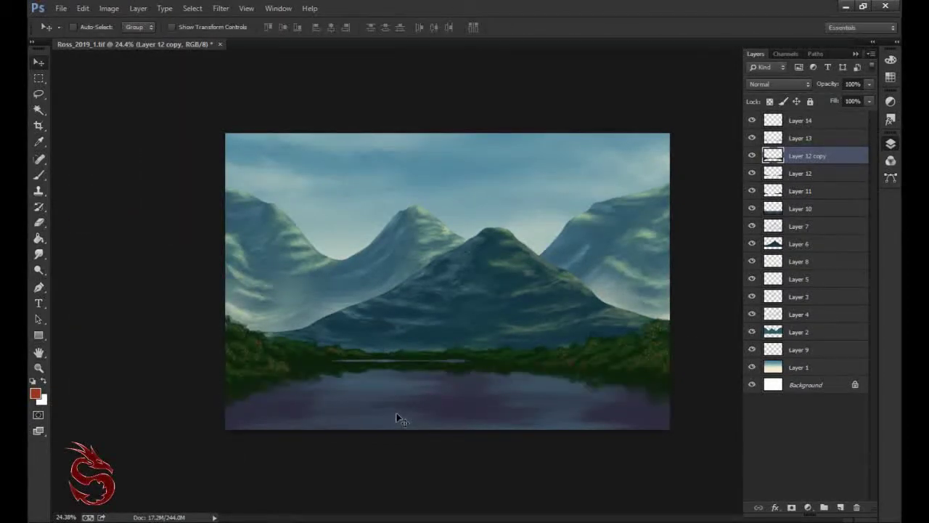
# Step: Paint over the light streak on the water with the darker colour
pyautogui.press('b')
pyautogui.press('F5')
pyautogui.press('F5')
pyautogui.scroll(3, 297, 322)
pyautogui.moveTo(297, 321); pyautogui.dragTo(508, 323)
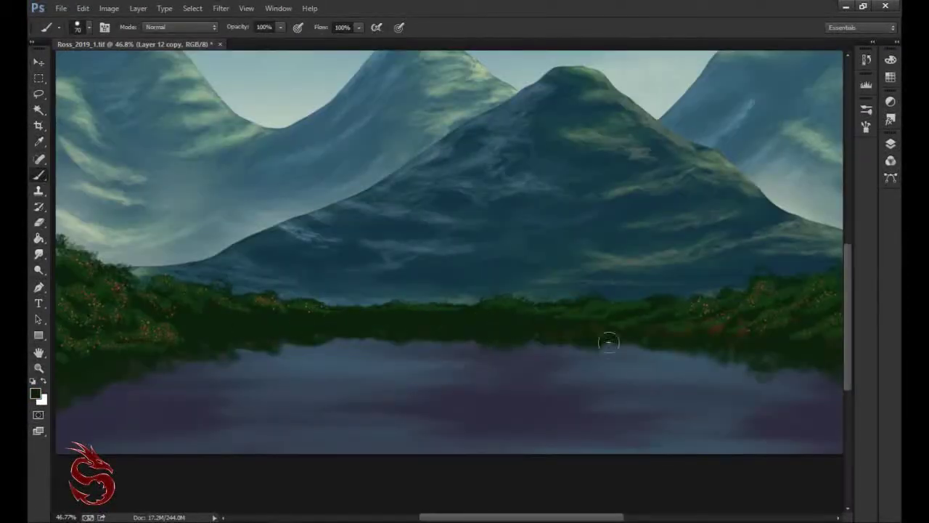
pyautogui.press('F5')
# Step: Create a new layer and pick a large brush preset, reduced in size
pyautogui.hotkey('alt', ']')
pyautogui.press('F7')
pyautogui.scroll(-3, 851, 278)
pyautogui.scroll(1, 851, 278)
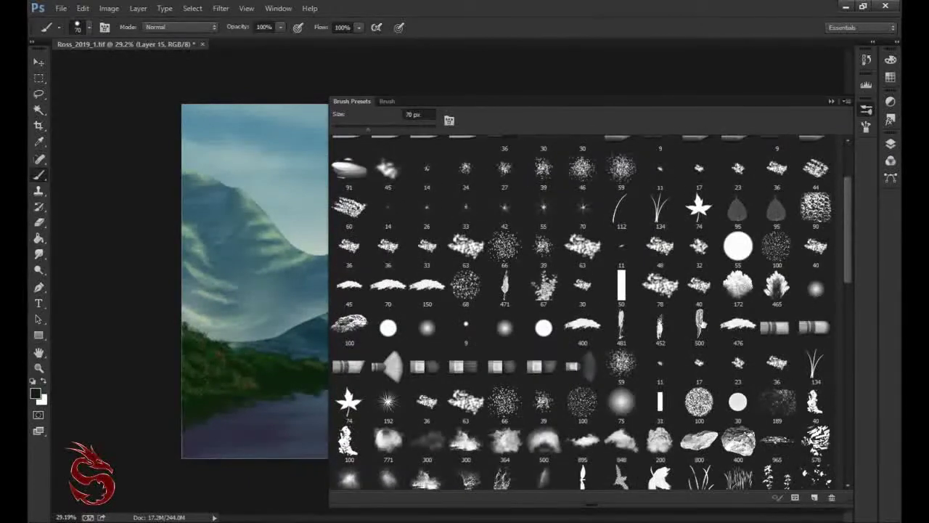
pyautogui.scroll(5, 617, 305)
pyautogui.click(583, 427)
pyautogui.scroll(2, 794, 248)
pyautogui.press('[')
pyautogui.press('[')
pyautogui.press('[')
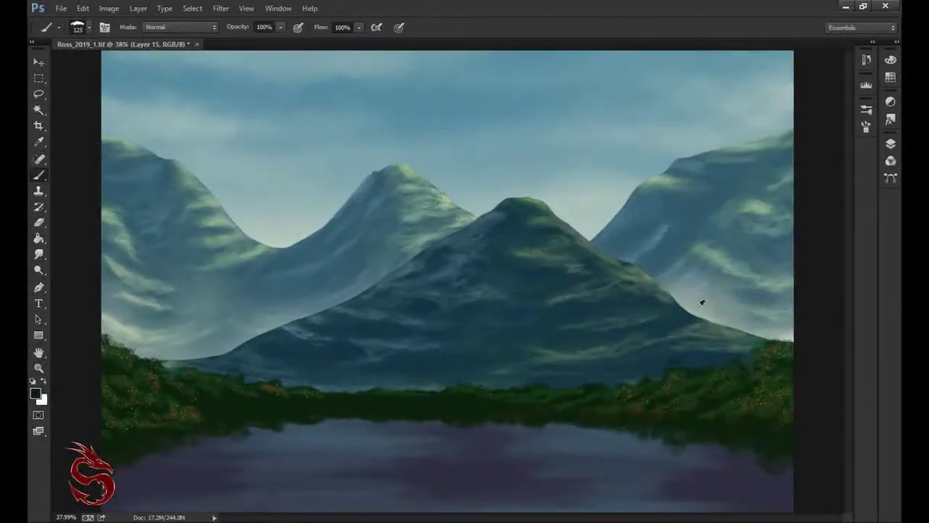
pyautogui.scroll(1, 701, 305)
pyautogui.scroll(-2, 683, 415)
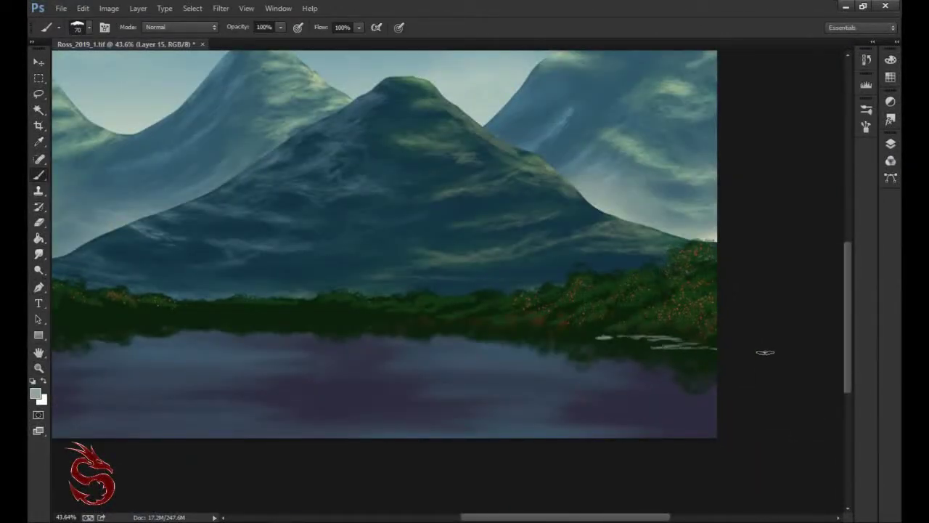
# Step: Switch to the 481 brush preset and a near-white paint colour
pyautogui.press('F5')
pyautogui.click(621, 427)
pyautogui.press('F5')
pyautogui.press('F5')
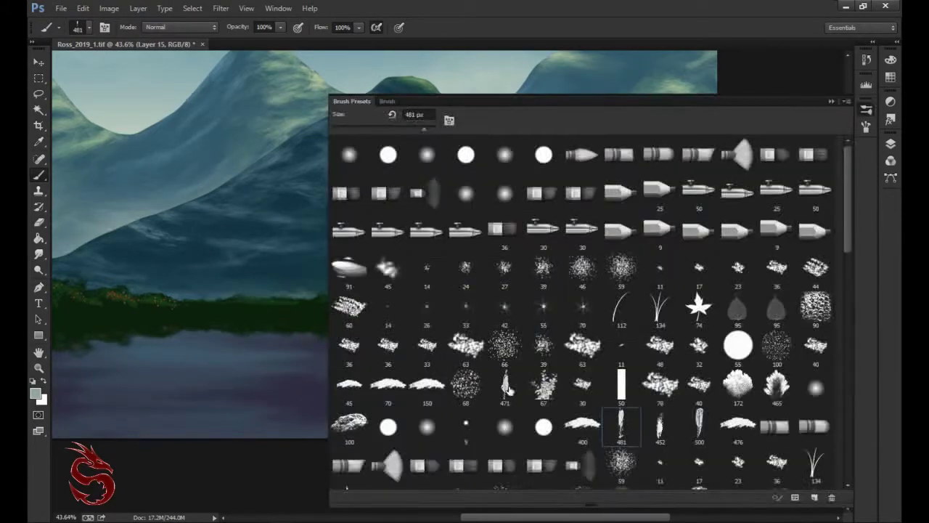
pyautogui.click(621, 385)
pyautogui.press('F5')
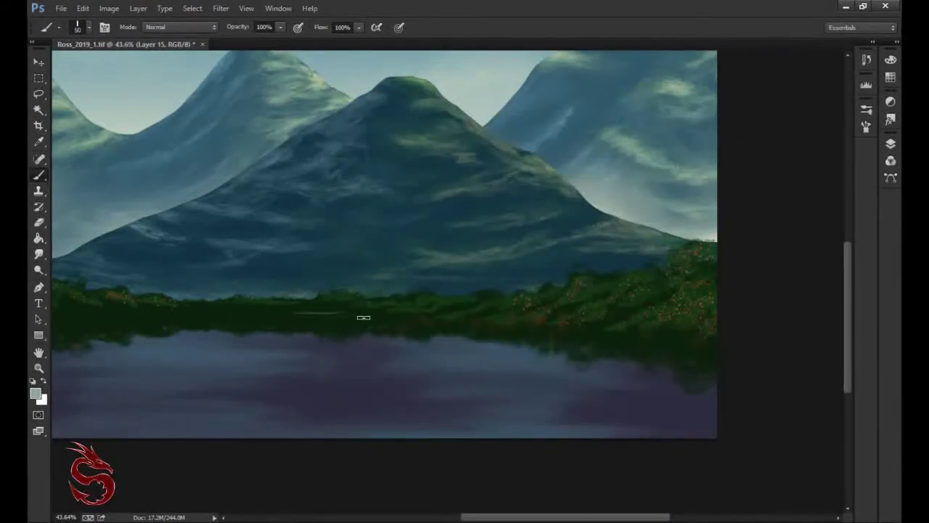
pyautogui.click(414, 157)
pyautogui.press('Return')
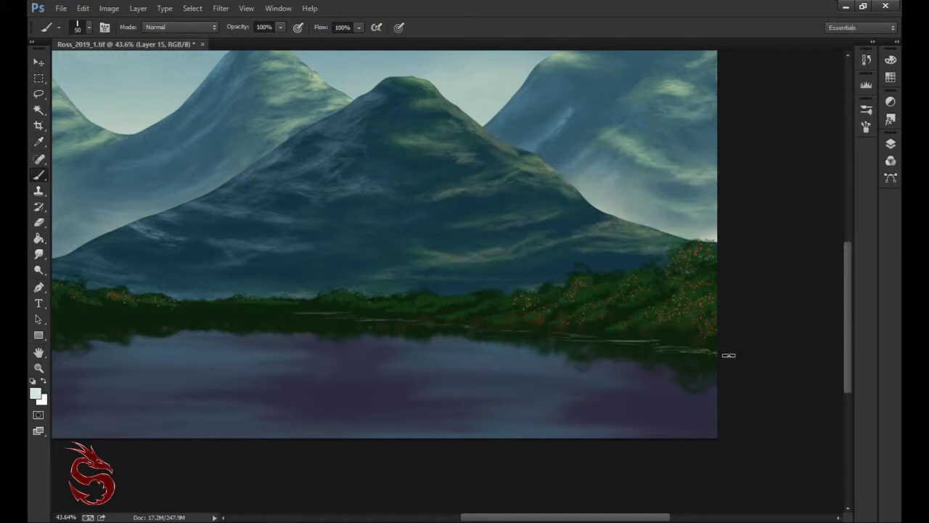
# Step: Fit the whole painting in the window and adjust the zoom slightly
pyautogui.hotkey('ctrl', '0')
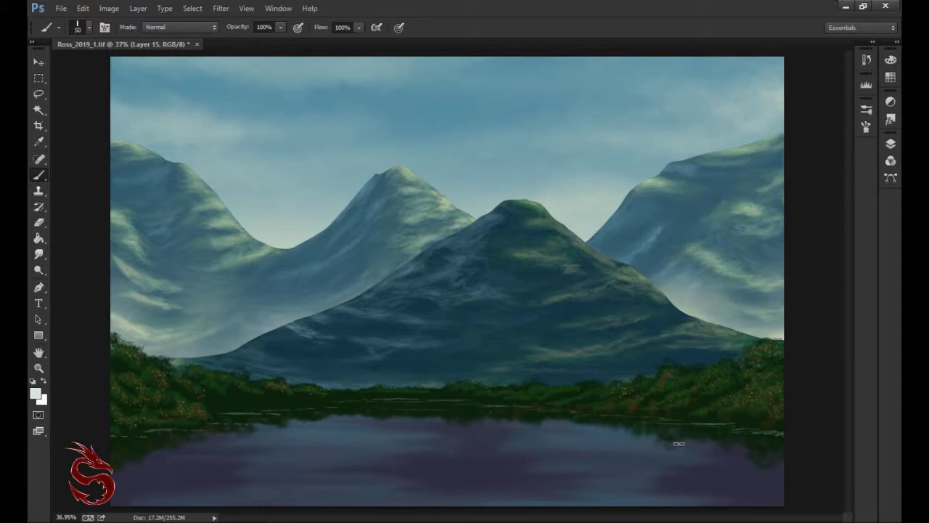
pyautogui.moveTo(557, 427); pyautogui.dragTo(228, 395)
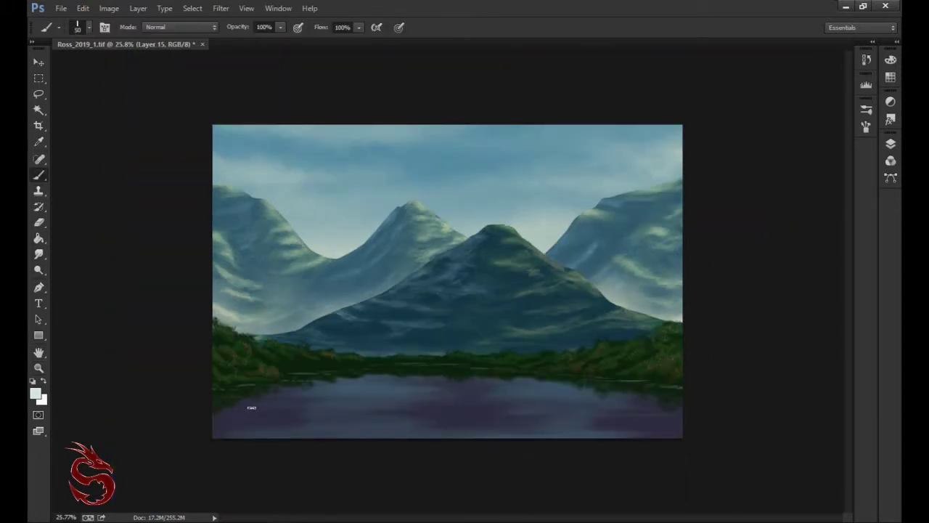
pyautogui.moveTo(465, 404); pyautogui.dragTo(597, 421)
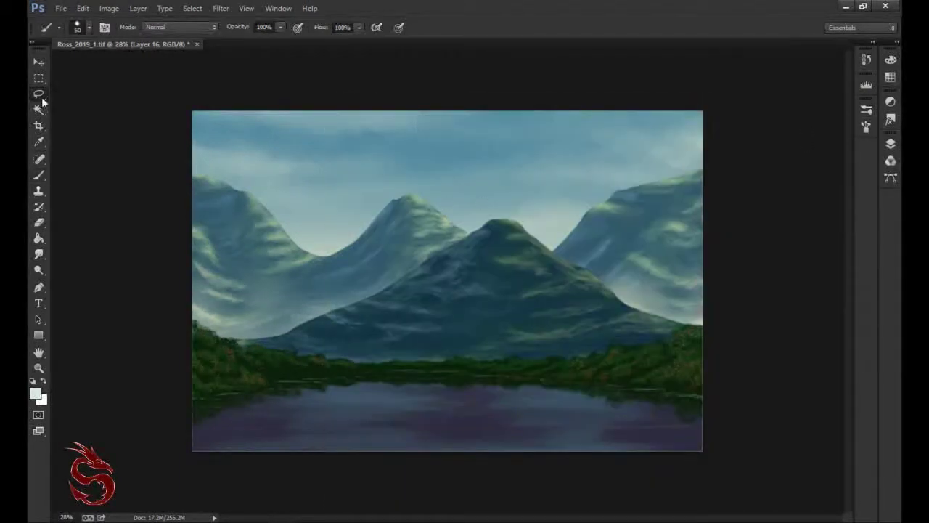
pyautogui.click(39, 94)
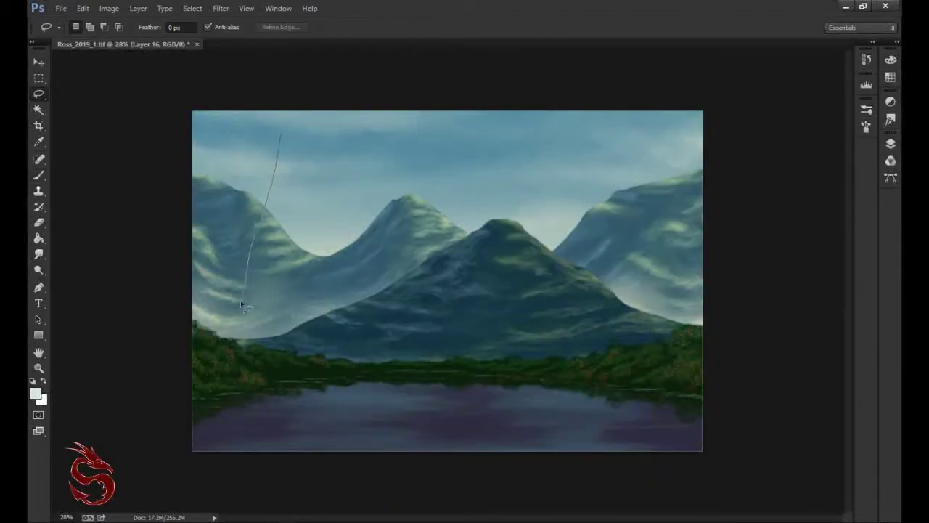
# Step: Lasso thin trunk outlines on the left side and along the right edge of the lake
pyautogui.moveTo(245, 353); pyautogui.dragTo(281, 132)
pyautogui.moveTo(295, 208); pyautogui.dragTo(228, 403)
pyautogui.moveTo(286, 268)
pyautogui.mouseDown()
pyautogui.moveTo(294, 212)
pyautogui.moveTo(241, 254)
pyautogui.moveTo(240, 218)
pyautogui.mouseUp()
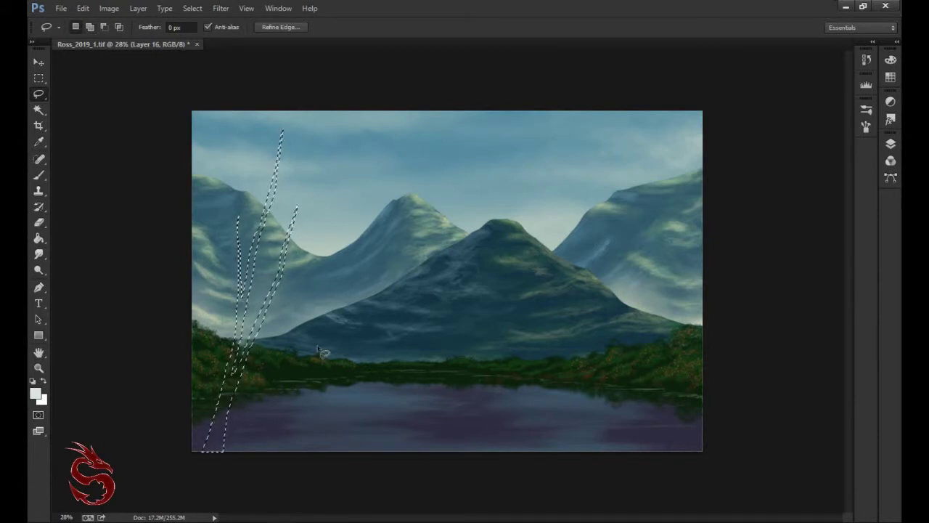
pyautogui.moveTo(272, 448)
pyautogui.mouseDown()
pyautogui.moveTo(332, 270)
pyautogui.moveTo(276, 460)
pyautogui.moveTo(284, 436)
pyautogui.mouseUp()
pyautogui.moveTo(222, 451); pyautogui.dragTo(239, 457)
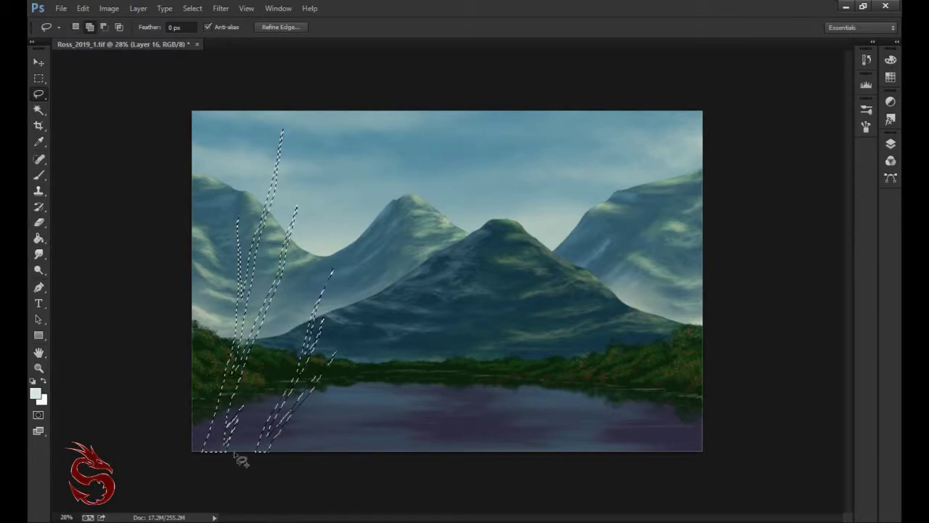
pyautogui.moveTo(695, 469); pyautogui.dragTo(670, 174)
pyautogui.moveTo(642, 370)
pyautogui.mouseDown()
pyautogui.moveTo(671, 468)
pyautogui.moveTo(667, 452)
pyautogui.mouseUp()
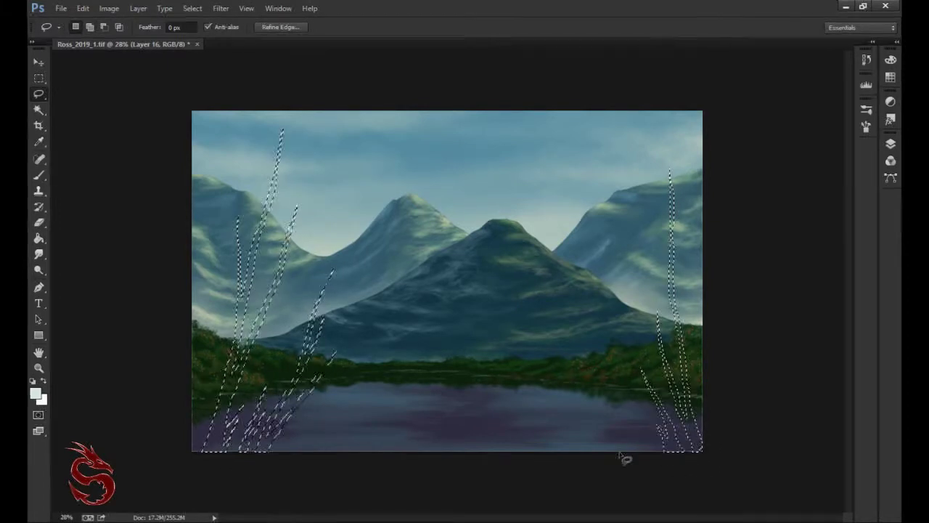
# Step: Fill the trunk outlines with dark brown and deselect
pyautogui.press('F7')
pyautogui.press('i')
pyautogui.click(35, 393)
pyautogui.press('Return')
pyautogui.hotkey('alt', 'BackSpace')
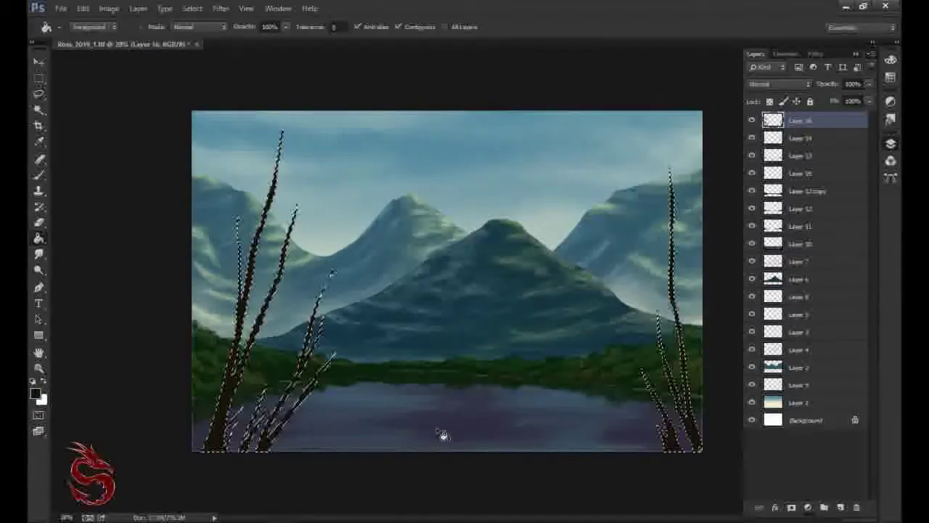
pyautogui.hotkey('ctrl', 'd')
pyautogui.press('b')
pyautogui.press('F5')
pyautogui.press('F5')
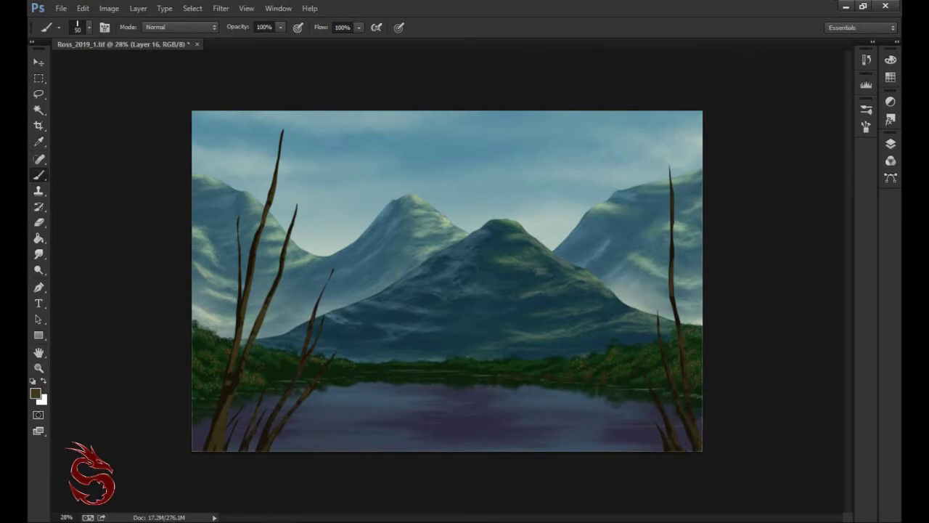
# Step: On a new layer, set up a large foliage brush (size 172) in dark green
pyautogui.scroll(-2, 675, 496)
pyautogui.hotkey('ctrl', 'shift', 'alt', 'n')
pyautogui.press('F5')
pyautogui.click(742, 388)
pyautogui.press('F5')
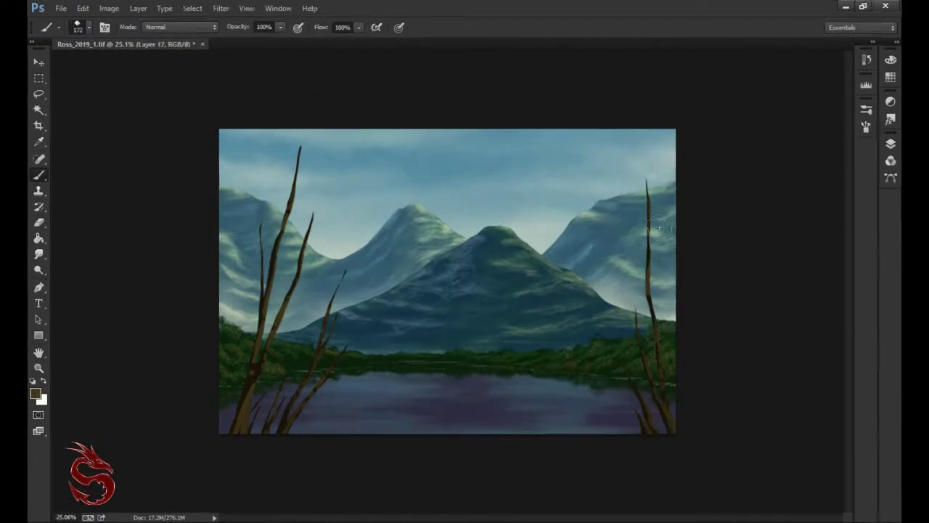
pyautogui.press('F5')
pyautogui.press('F5')
# Step: Paint dark green foliage down the right-hand and left trunks into pine crowns
pyautogui.moveTo(638, 168)
pyautogui.mouseDown()
pyautogui.moveTo(639, 210)
pyautogui.moveTo(676, 233)
pyautogui.moveTo(638, 277)
pyautogui.moveTo(643, 322)
pyautogui.moveTo(622, 371)
pyautogui.moveTo(618, 428)
pyautogui.mouseUp()
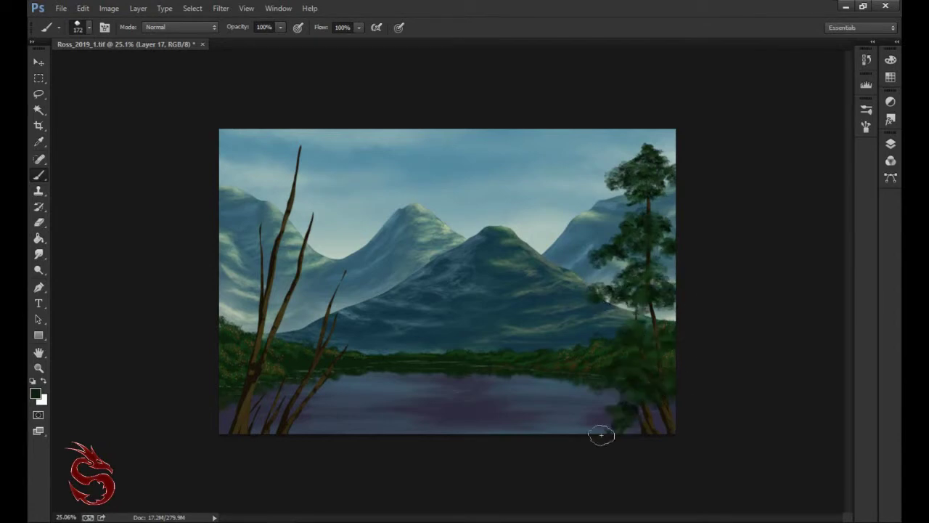
pyautogui.moveTo(290, 137)
pyautogui.mouseDown()
pyautogui.moveTo(309, 174)
pyautogui.moveTo(305, 214)
pyautogui.moveTo(277, 259)
pyautogui.moveTo(216, 279)
pyautogui.moveTo(338, 254)
pyautogui.moveTo(324, 389)
pyautogui.moveTo(274, 366)
pyautogui.mouseUp()
pyautogui.moveTo(265, 406)
pyautogui.mouseDown()
pyautogui.moveTo(374, 383)
pyautogui.moveTo(311, 140)
pyautogui.mouseUp()
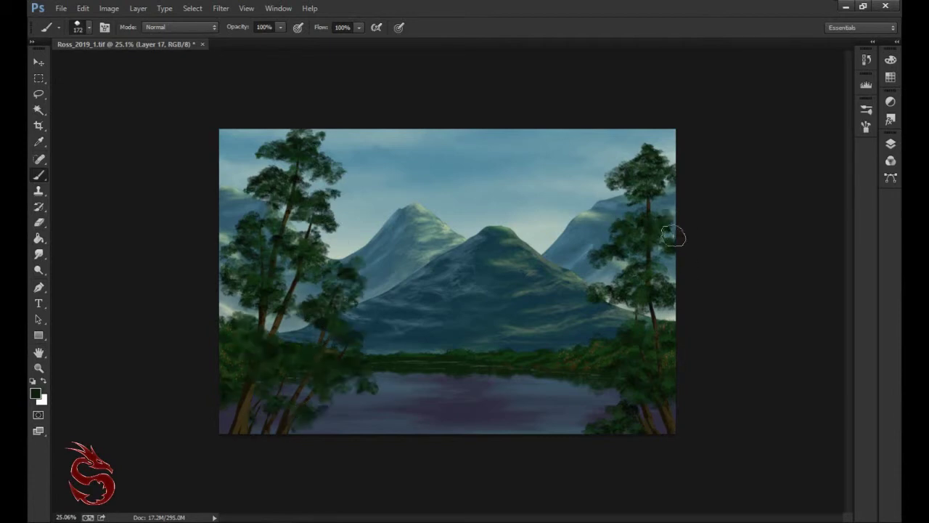
pyautogui.click(866, 109)
pyautogui.click(755, 385)
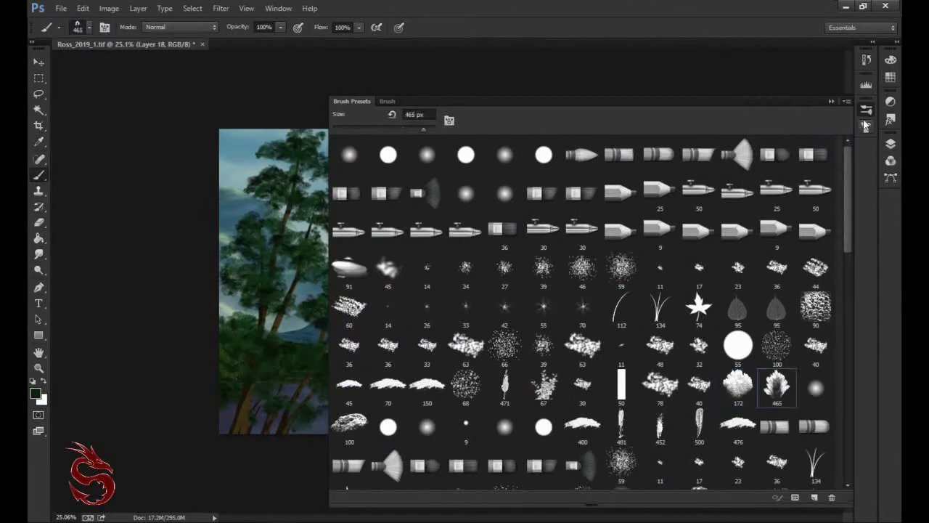
# Step: Paint dark bushes along the bottom edge and over the bottom-left corner
pyautogui.click(866, 108)
pyautogui.moveTo(550, 435); pyautogui.dragTo(692, 434)
pyautogui.moveTo(229, 425)
pyautogui.mouseDown()
pyautogui.moveTo(263, 435)
pyautogui.moveTo(644, 449)
pyautogui.mouseUp()
# Step: Switch to a larger bush brush from Brush Presets and show the Layers panel
pyautogui.click(867, 109)
pyautogui.moveTo(847, 181); pyautogui.dragTo(841, 450)
pyautogui.click(660, 366)
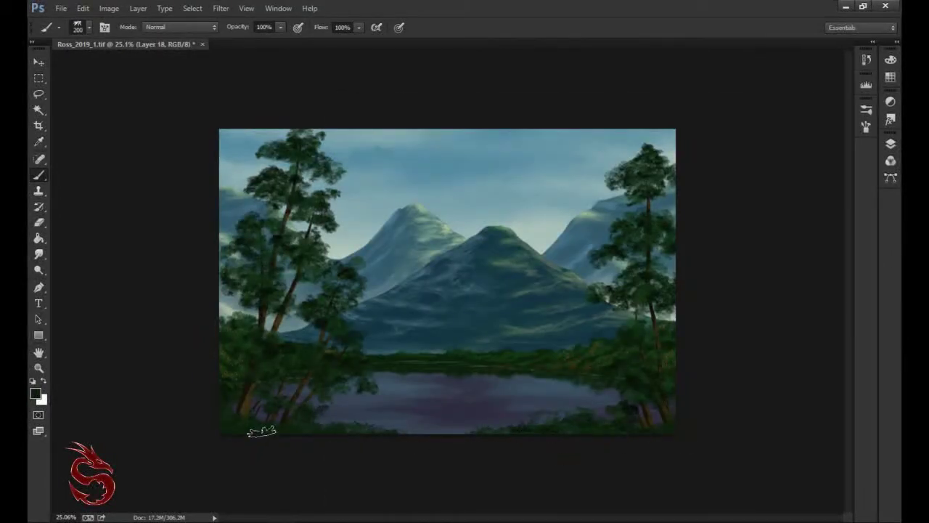
pyautogui.click(866, 109)
pyautogui.scroll(5, 829, 285)
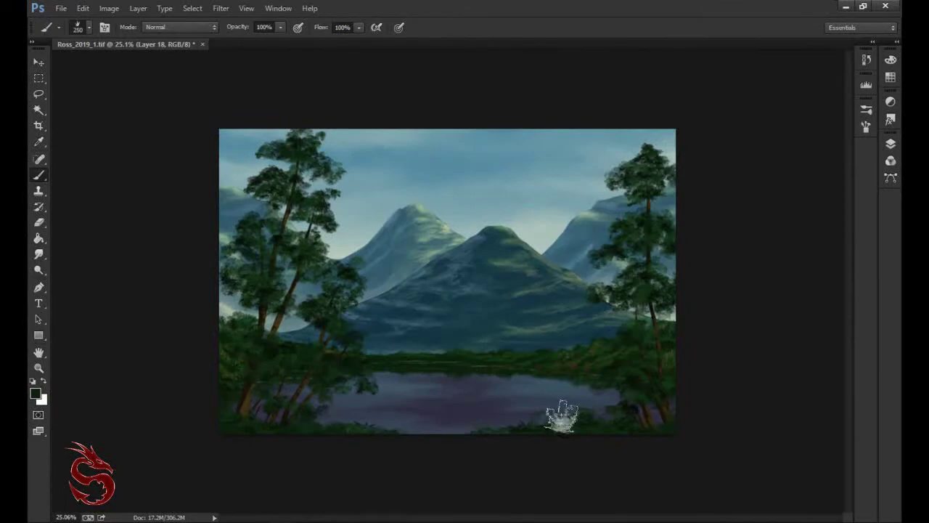
pyautogui.click(866, 108)
pyautogui.scroll(-4, 848, 301)
pyautogui.click(738, 289)
pyautogui.press('F7')
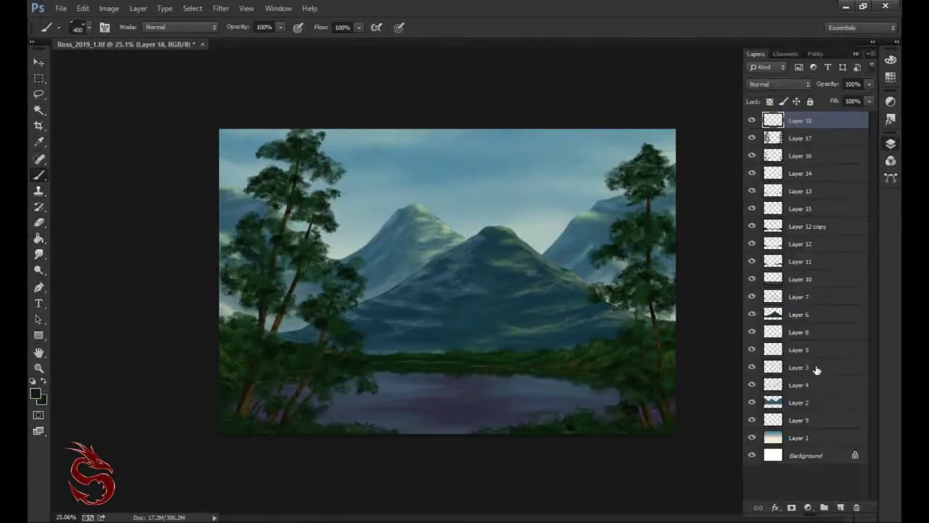
# Step: Add new layers above Layer 16 and Layer 14, with black paint and a smaller brush for birds
pyautogui.click(816, 156)
pyautogui.hotkey('ctrl', 'shift', 'alt', 'n')
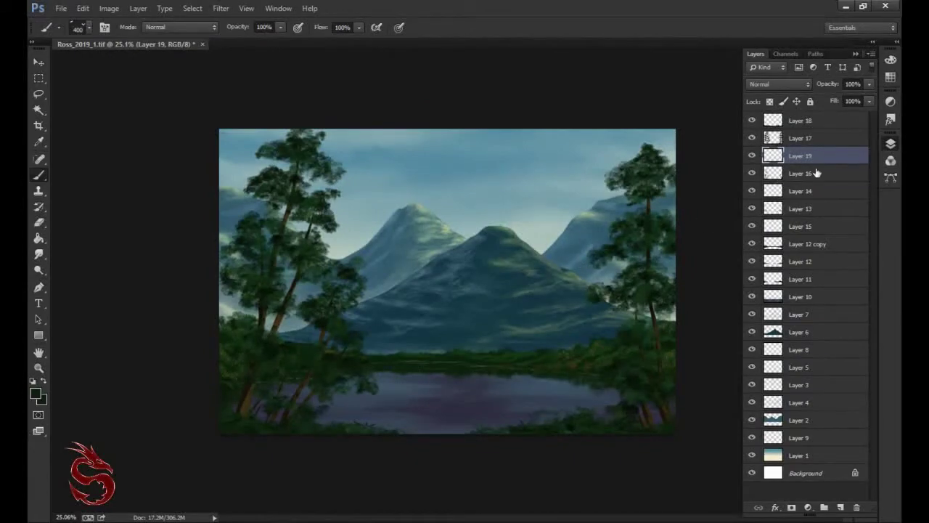
pyautogui.click(813, 191)
pyautogui.hotkey('ctrl', 'shift', 'alt', 'n')
pyautogui.press('d')
pyautogui.press('[')
pyautogui.press('[')
pyautogui.press('[')
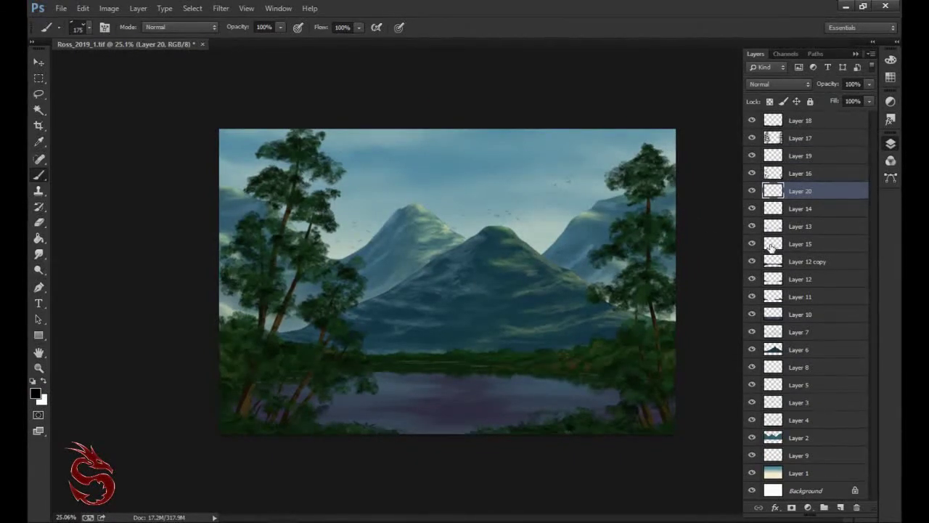
# Step: On a new layer, paint white mist along the far shoreline with a 500 px soft brush at 30% opacity
pyautogui.hotkey('ctrl', 'shift', 'alt', 'n')
pyautogui.press('x')
pyautogui.press('F5')
pyautogui.doubleClick(505, 360)
pyautogui.moveTo(504, 359); pyautogui.dragTo(394, 357)
pyautogui.hotkey('ctrl', 'z')
pyautogui.press('3')
pyautogui.moveTo(425, 383)
pyautogui.mouseDown()
pyautogui.moveTo(404, 332)
pyautogui.moveTo(539, 377)
pyautogui.mouseUp()
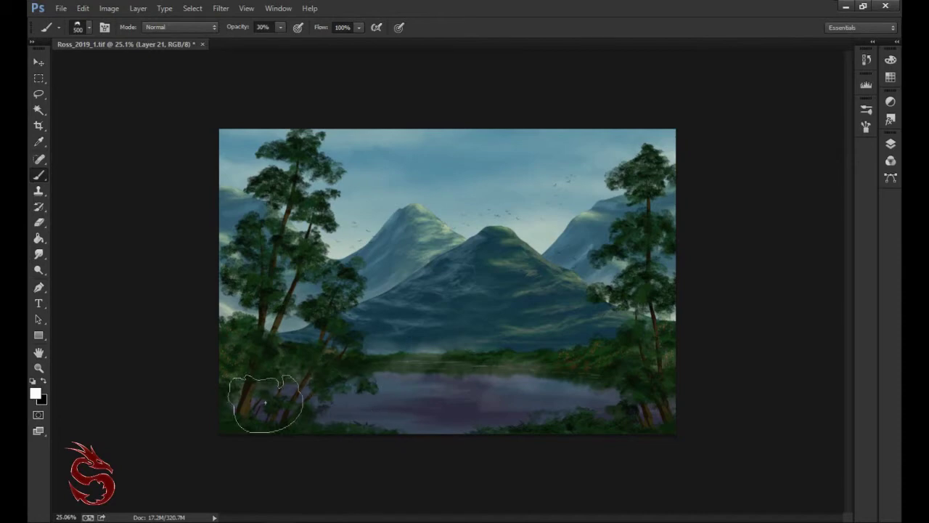
# Step: Lighten the lower lake with faint mist, then add a signature layer with a small round brush
pyautogui.moveTo(316, 401); pyautogui.dragTo(498, 442)
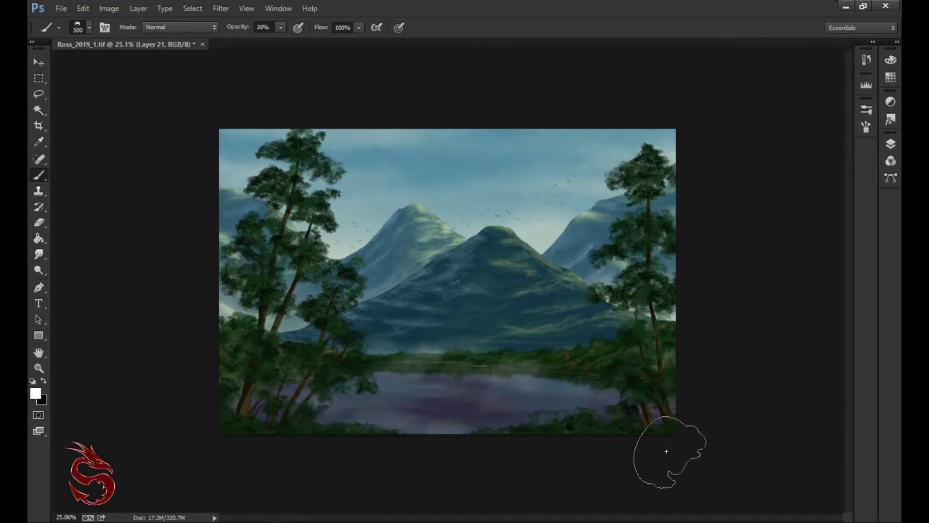
pyautogui.press('F5')
pyautogui.press('F5')
pyautogui.press('F7')
pyautogui.hotkey('ctrl', 'shift', 'alt', 'n')
pyautogui.press('F7')
pyautogui.moveTo(608, 397)
pyautogui.mouseDown()
pyautogui.moveTo(625, 371)
pyautogui.moveTo(638, 404)
pyautogui.mouseUp()
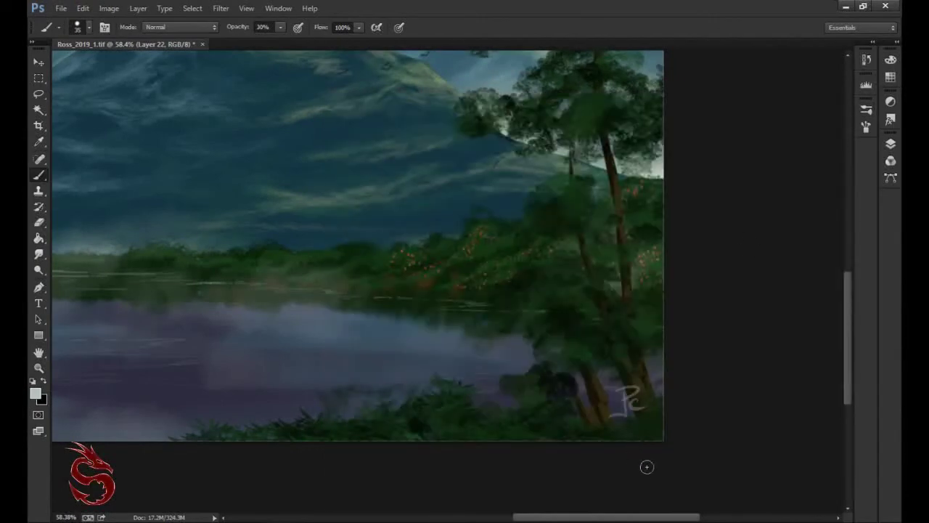
# Step: Write the initials and date in red beside the lower-right tree trunks
pyautogui.click(34, 393)
pyautogui.click(531, 199)
pyautogui.press('Return')
pyautogui.moveTo(621, 390); pyautogui.dragTo(624, 400)
pyautogui.press('v')
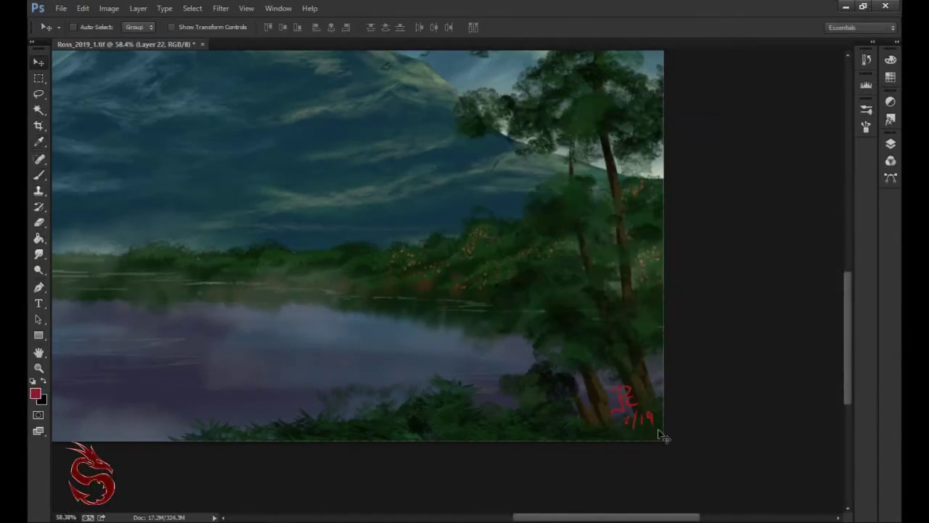